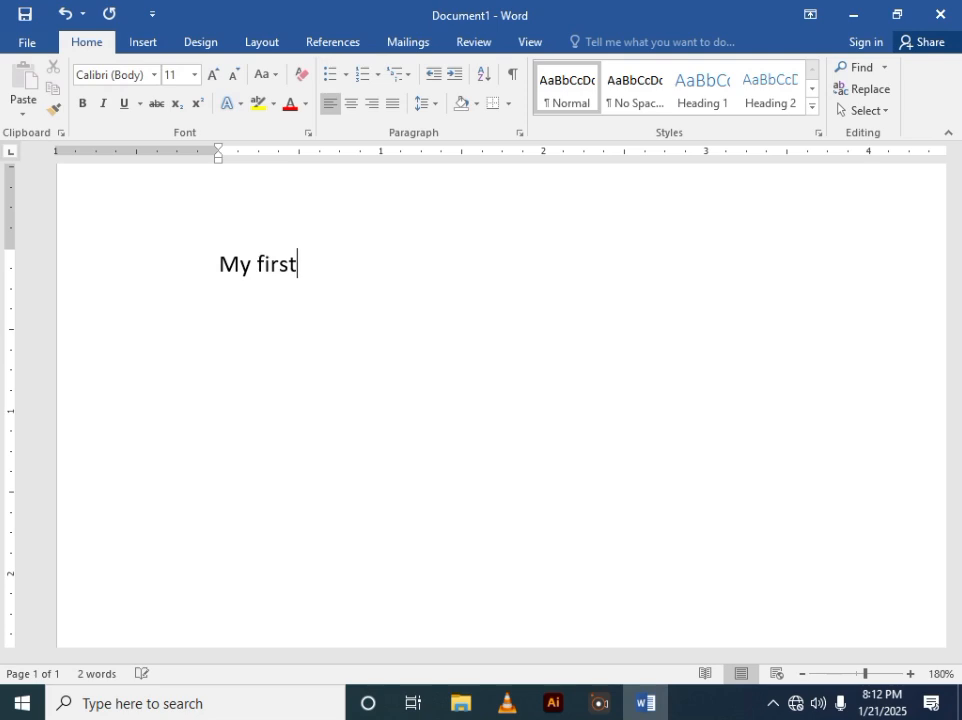
# Complete the first line of text so it reads "My first paragraph".
pyautogui.write('ragraph')
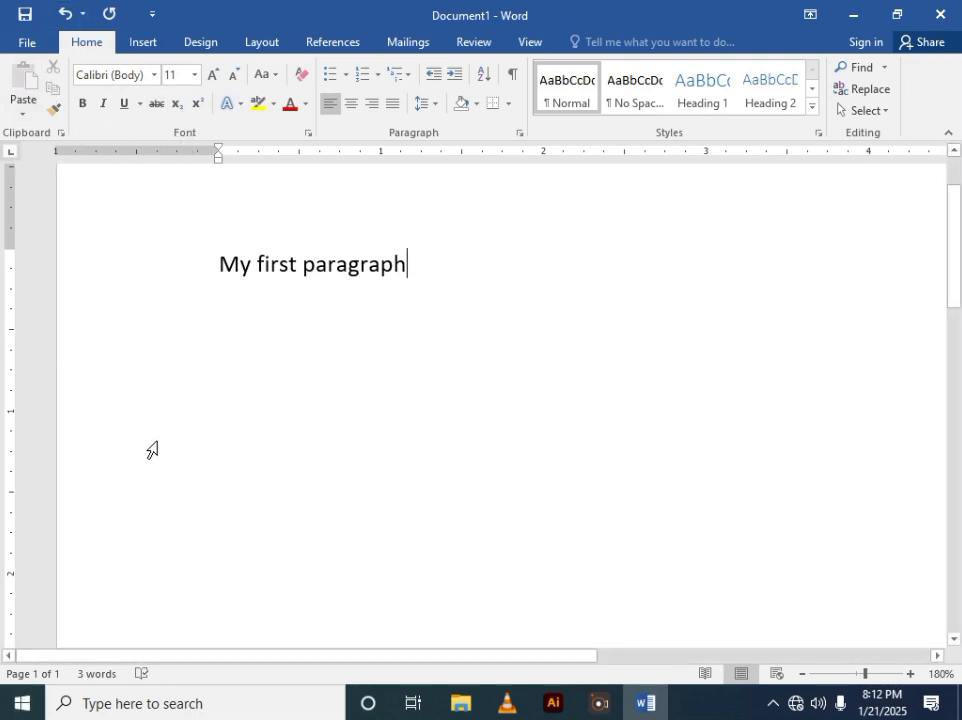
# Erase the last three letters "aph" at the end of the first line and retype them.
pyautogui.click(248, 268)
pyautogui.click(405, 265)
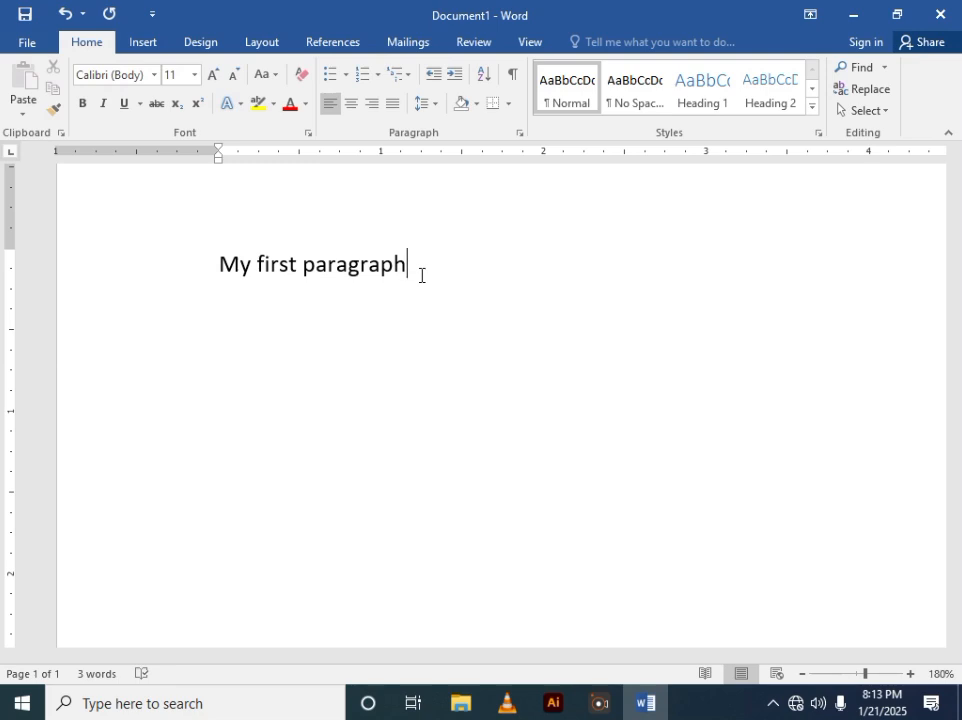
pyautogui.press('BackSpace')
pyautogui.press('BackSpace')
pyautogui.press('BackSpace')
pyautogui.write('aph')
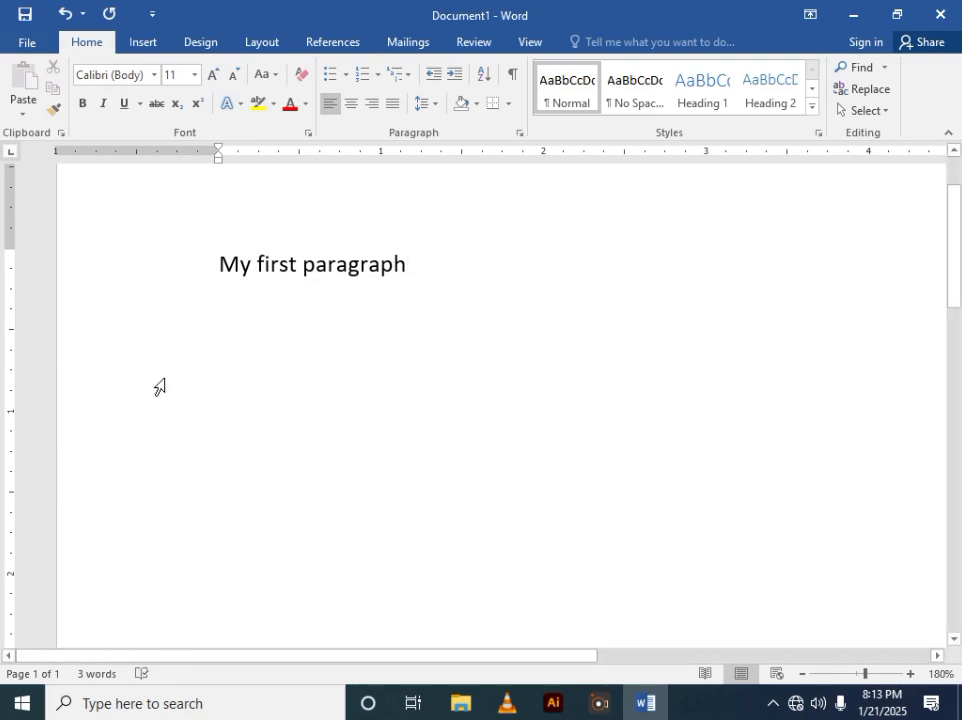
# Delete the letters "para" from the start of the word "paragraph" in the first line.
pyautogui.click(304, 267)
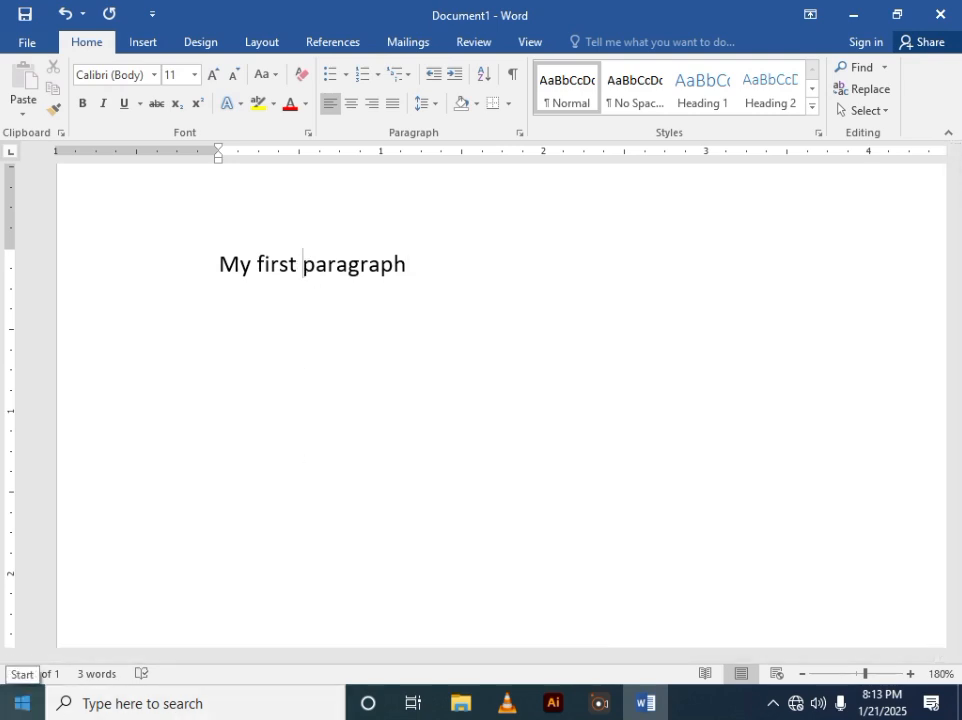
pyautogui.press('Delete')
pyautogui.press('Delete')
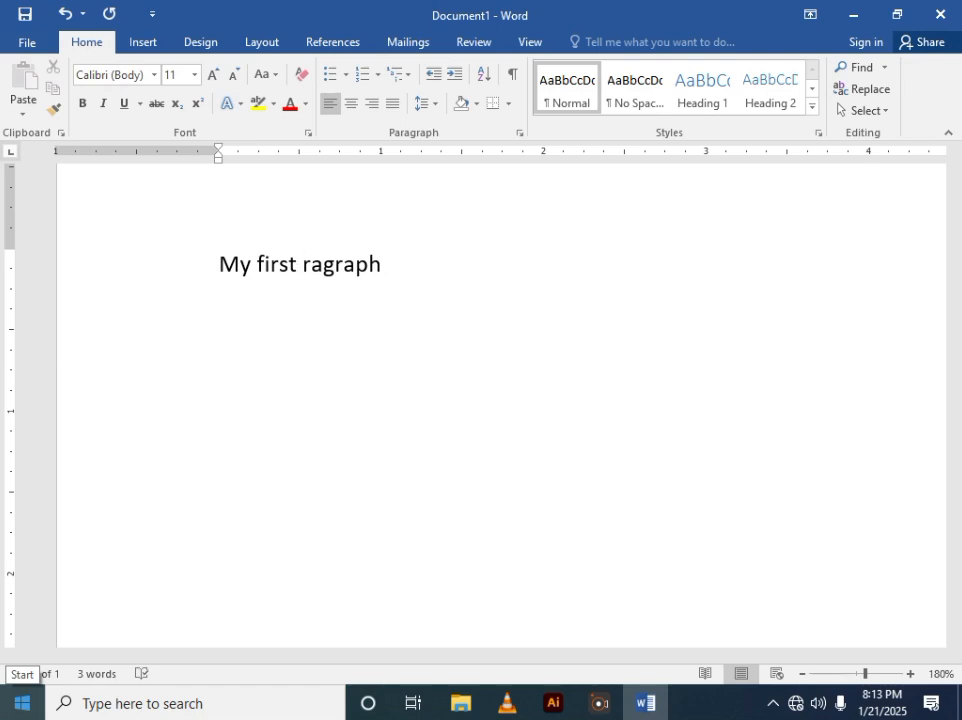
pyautogui.press('Delete')
pyautogui.press('Delete')
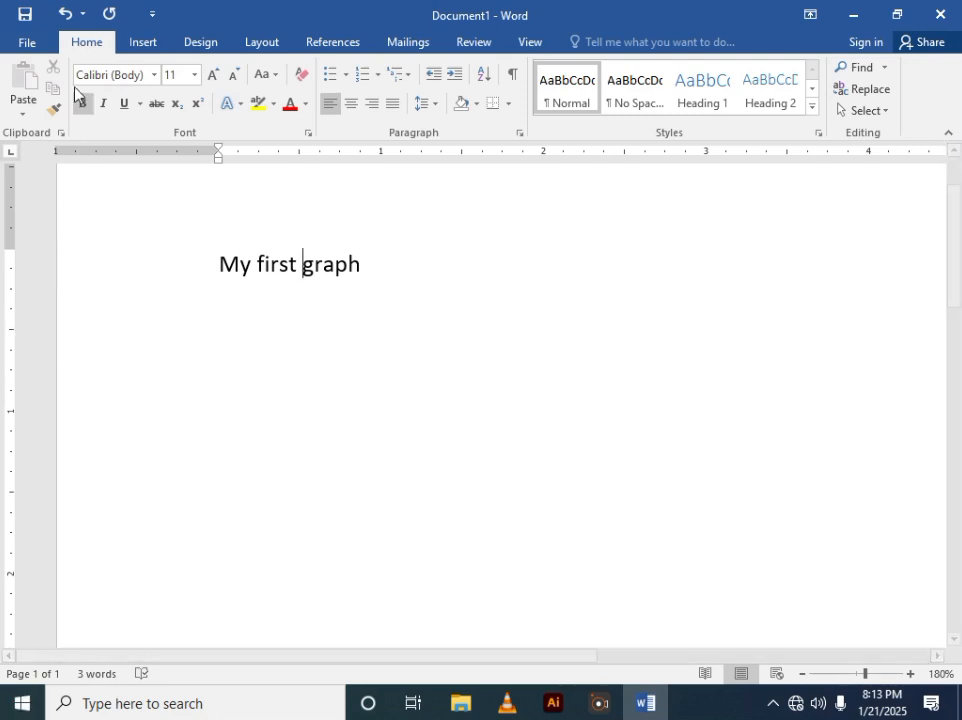
# Undo the four letter deletions in the first line's last word.
pyautogui.click(65, 15)
pyautogui.click(65, 15)
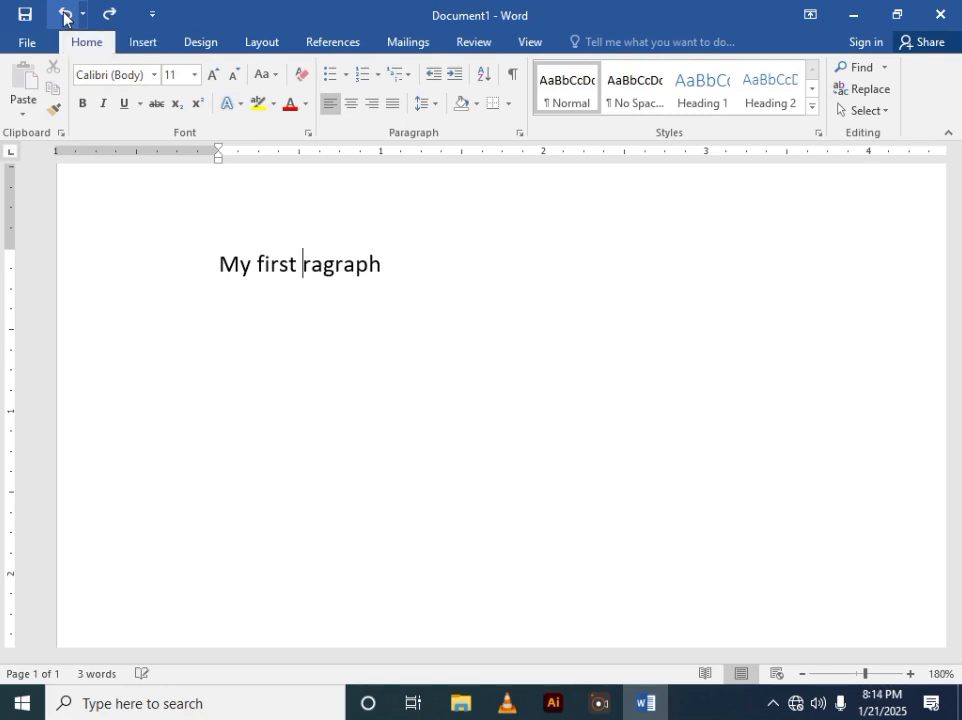
pyautogui.click(65, 15)
pyautogui.click(65, 15)
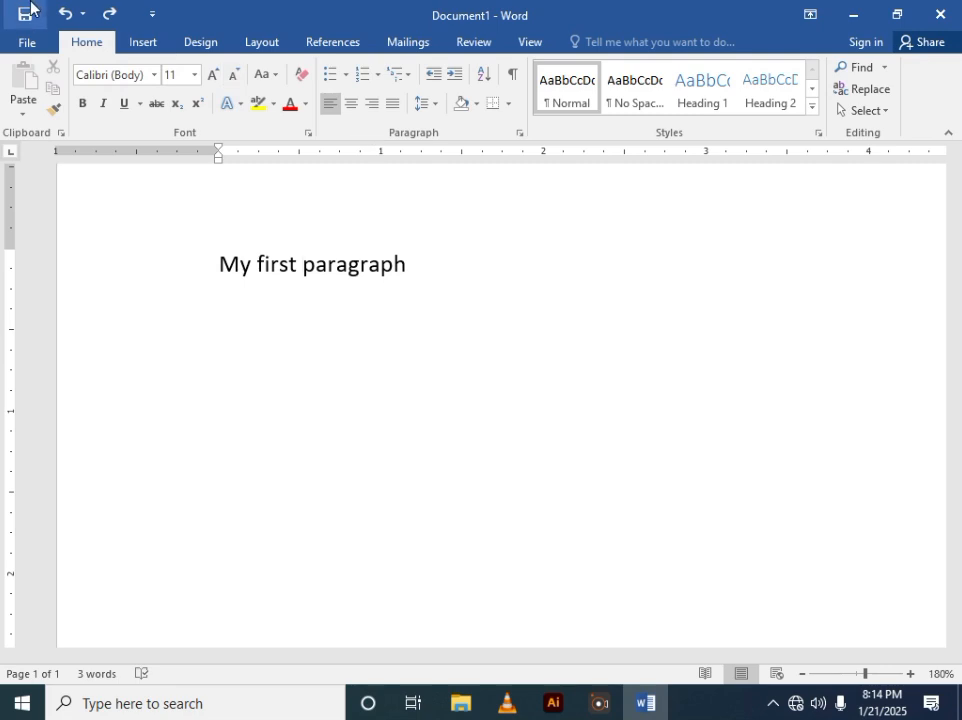
# Redo two of the letter deletions in the first line and undo them again.
pyautogui.click(112, 15)
pyautogui.click(112, 15)
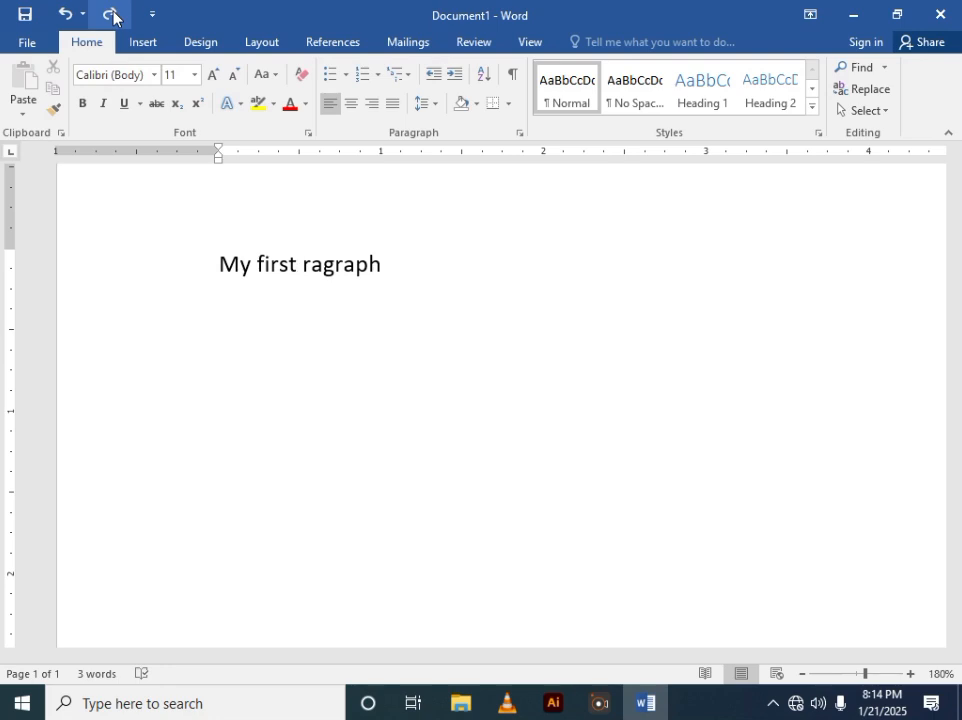
pyautogui.click(62, 15)
pyautogui.click(62, 15)
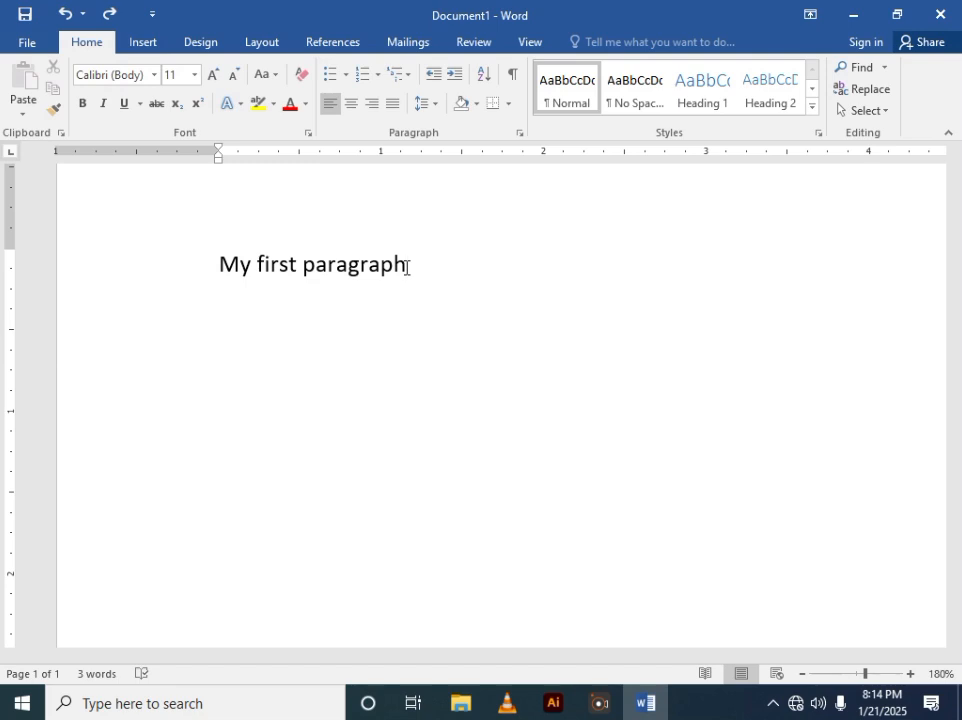
# Add a new paragraph below the first one with the text "My second paragraph".
pyautogui.press('Return')
pyautogui.write('my ')
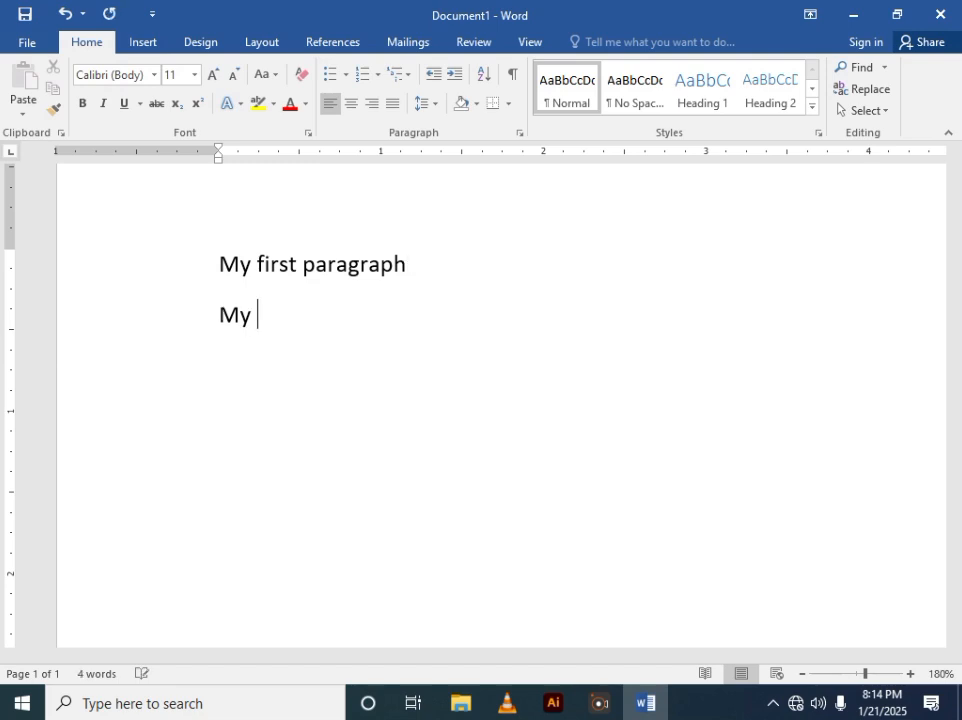
pyautogui.write('seco')
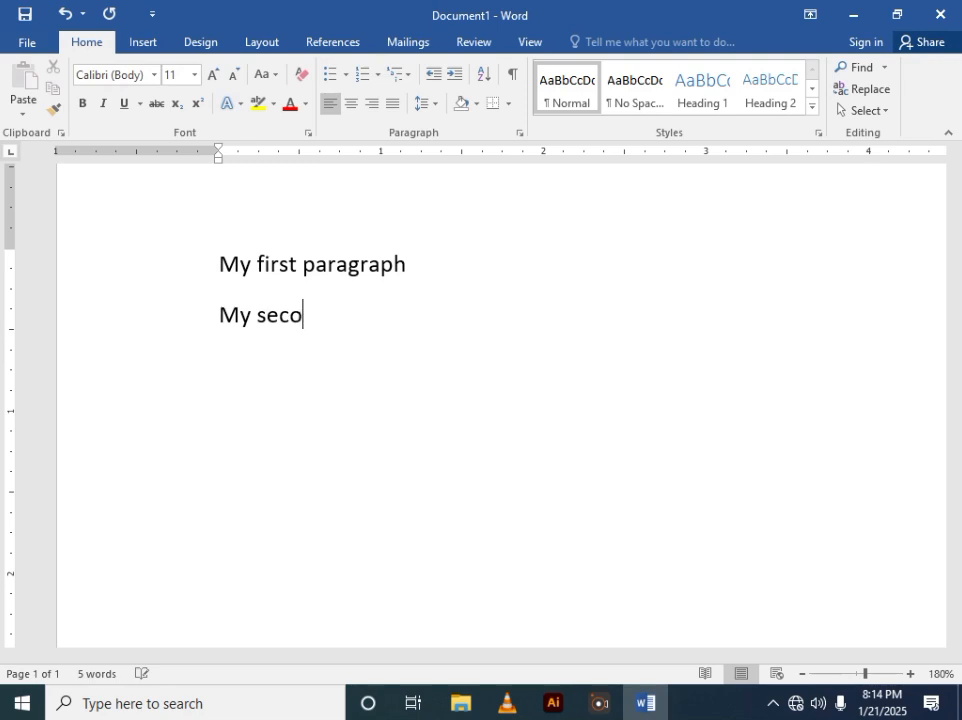
pyautogui.write('nd pa')
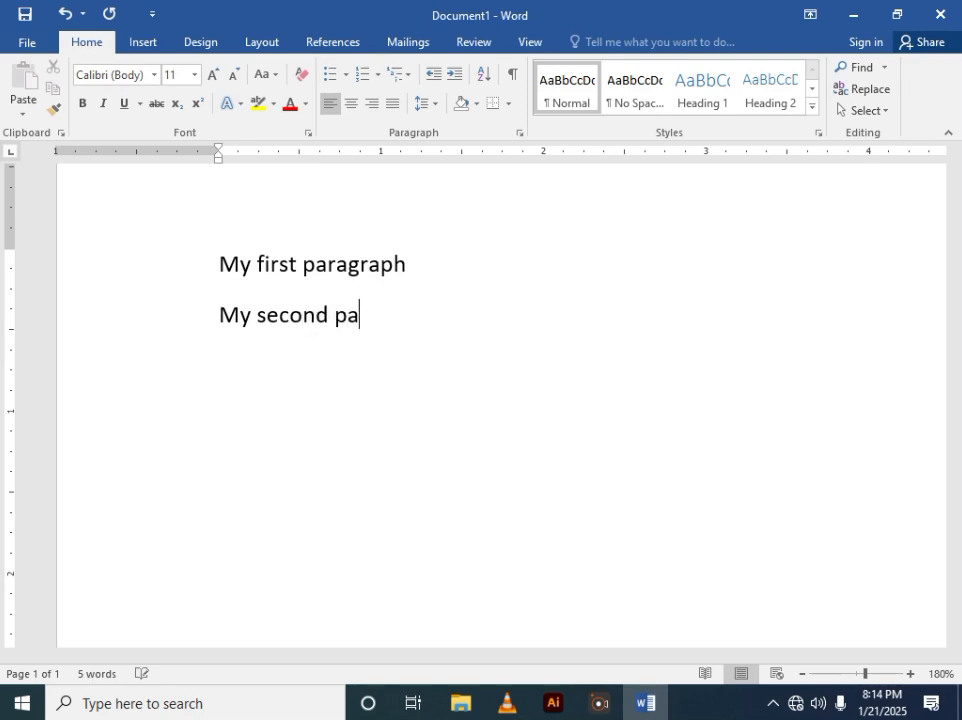
pyautogui.write('ragraph')
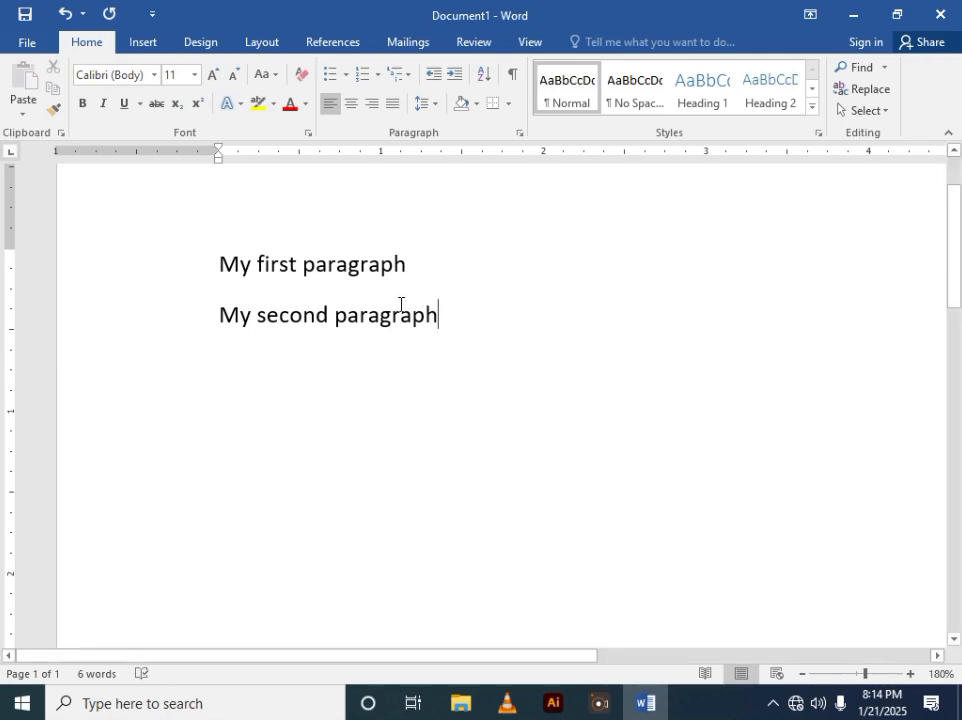
# Add another paragraph below the second one with the text "My third paragraph".
pyautogui.press('Return')
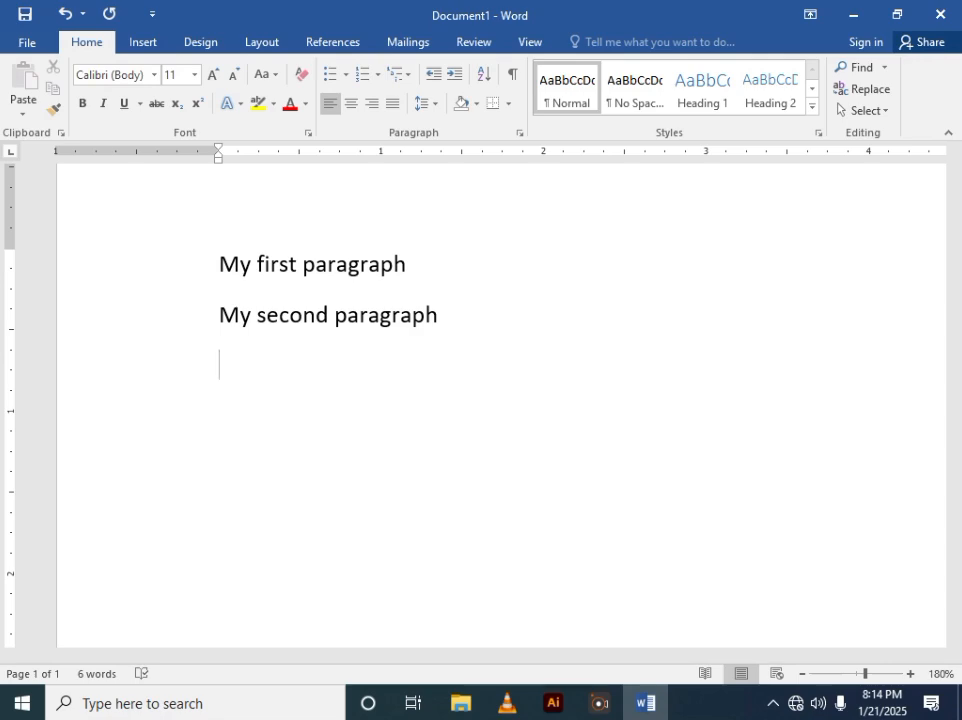
pyautogui.write('my s')
pyautogui.press('BackSpace')
pyautogui.write('third')
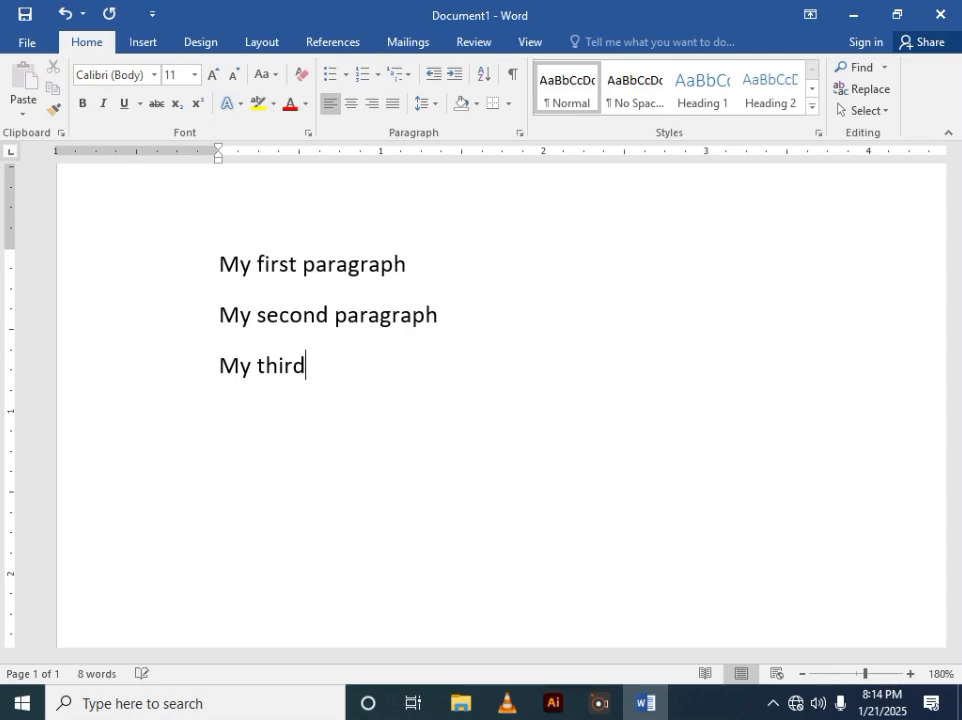
pyautogui.write(' paragraph')
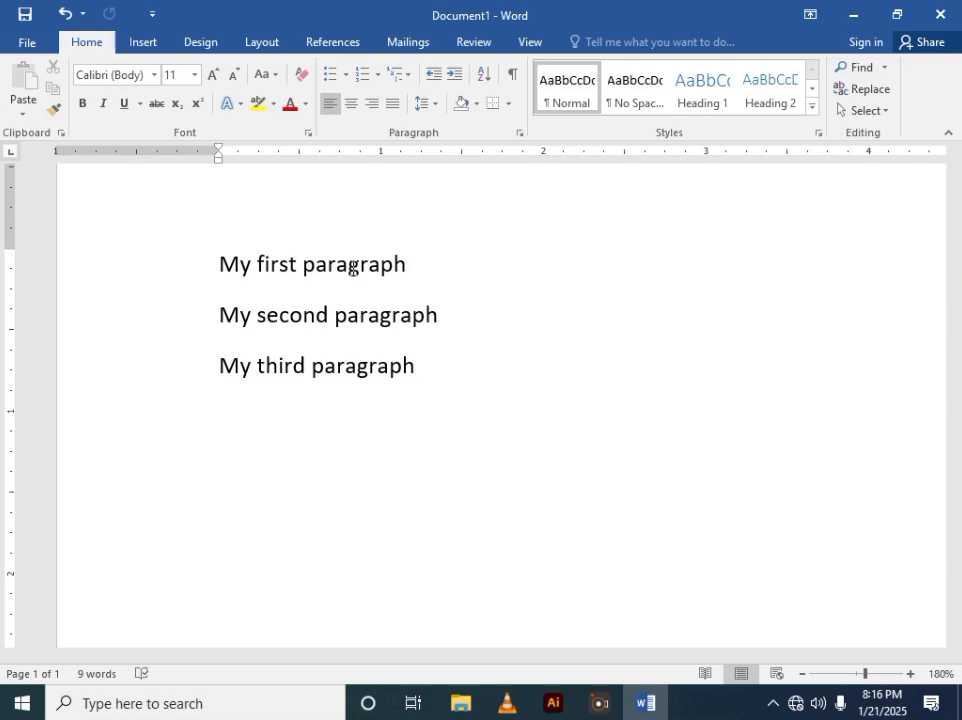
# Practise selecting text by single word, by whole paragraph and across the entire document, clearing the selection at the end.
pyautogui.doubleClick(352, 267)
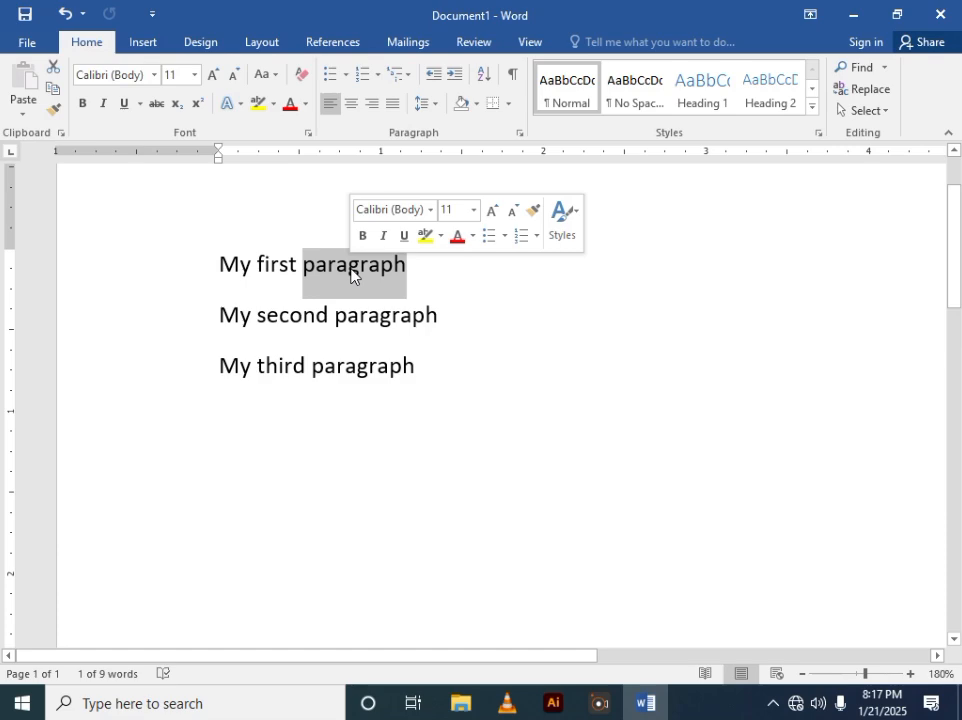
pyautogui.click(301, 266)
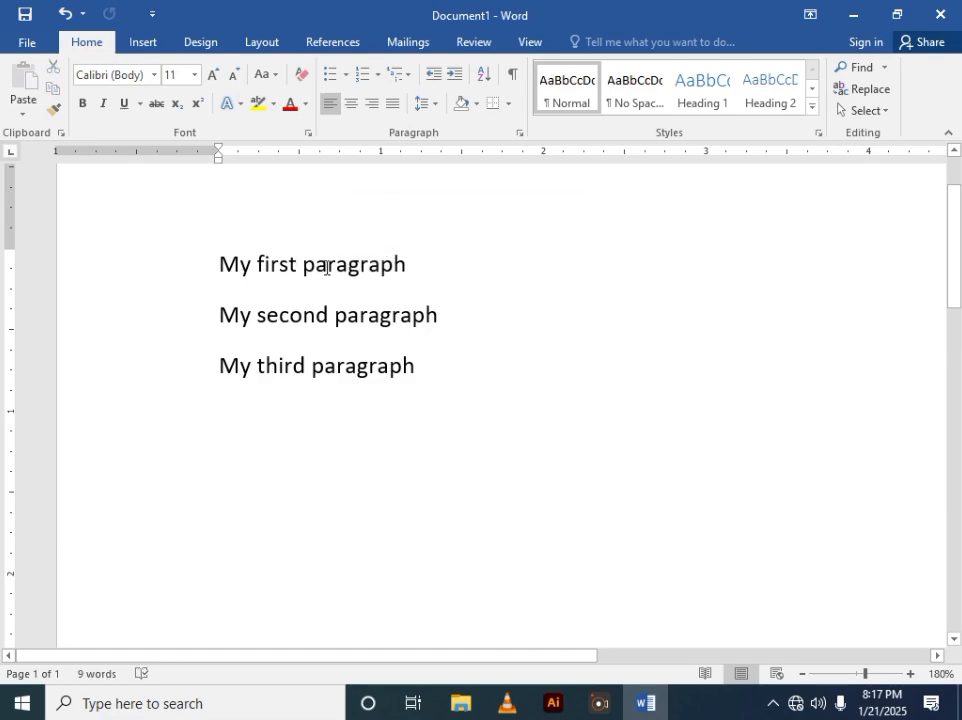
pyautogui.click(327, 266)
pyautogui.tripleClick(327, 266)
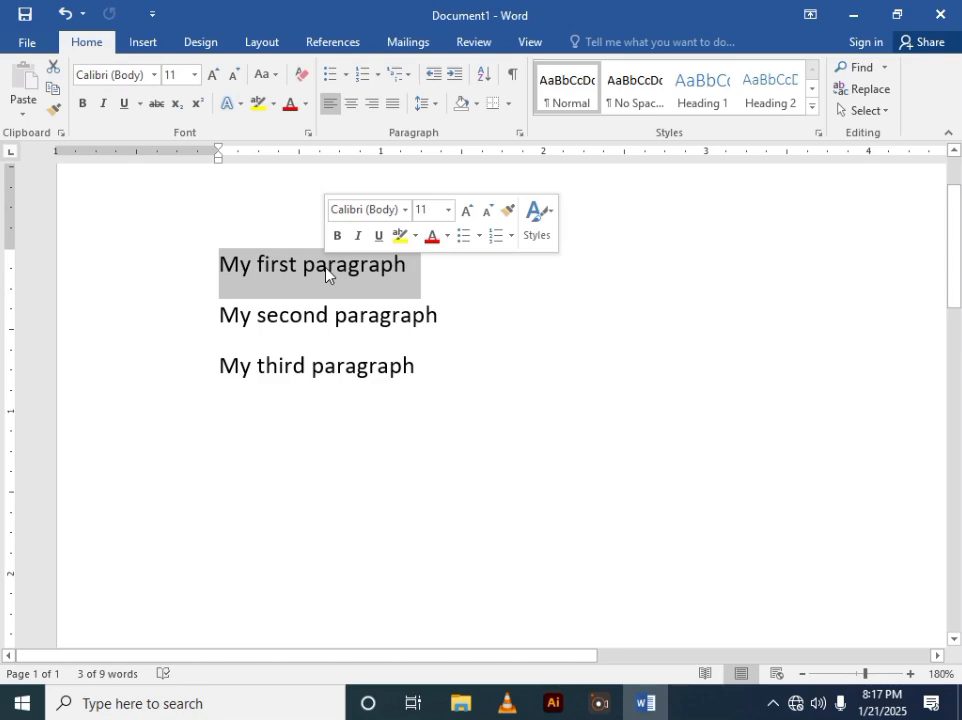
pyautogui.click(346, 316)
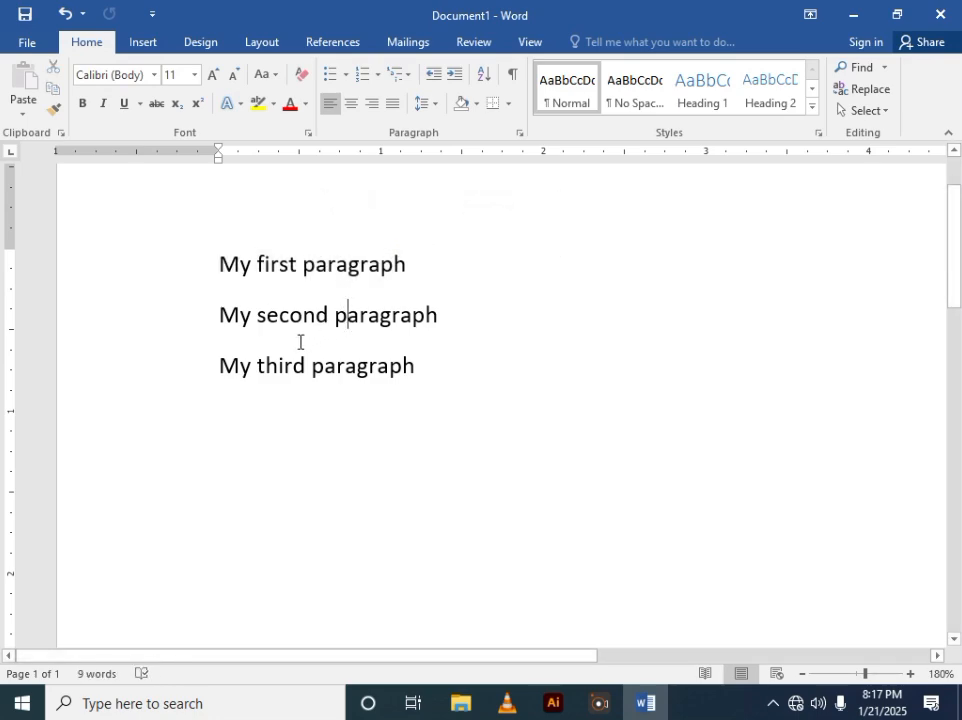
pyautogui.hotkey('ctrl', 'a')
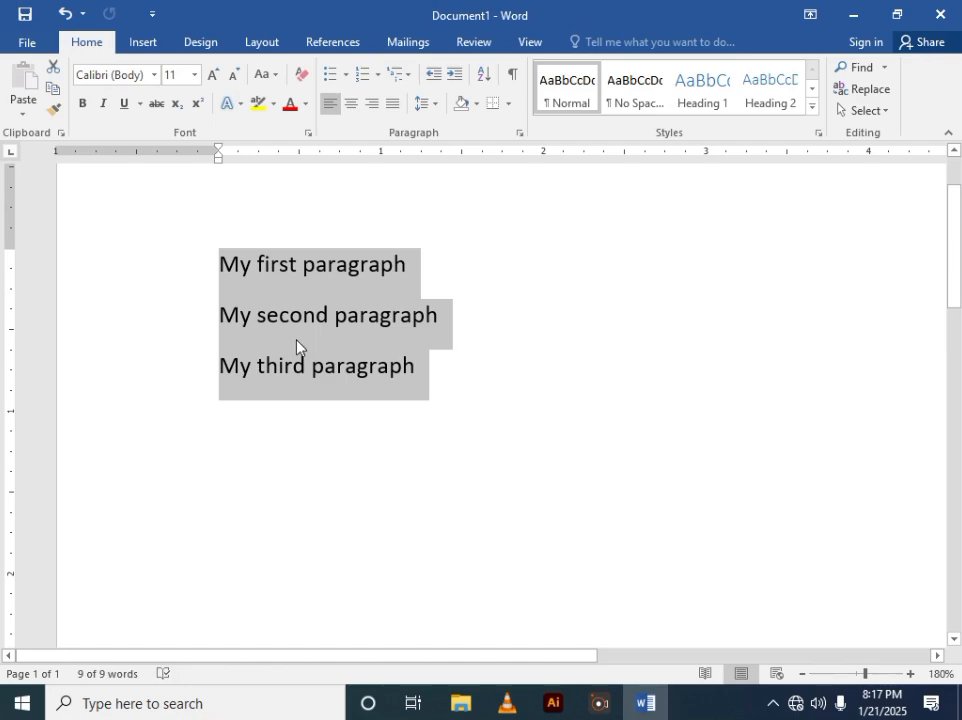
pyautogui.click(338, 270)
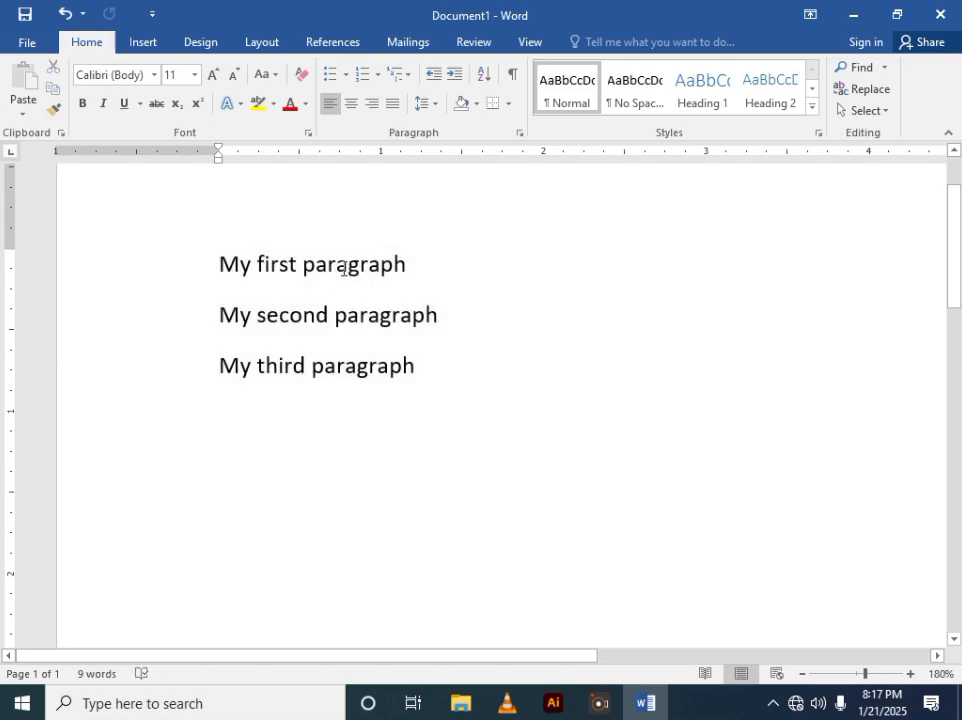
# Format the word "paragraph" in the first line as bold, italic, underlined and struck through.
pyautogui.doubleClick(342, 266)
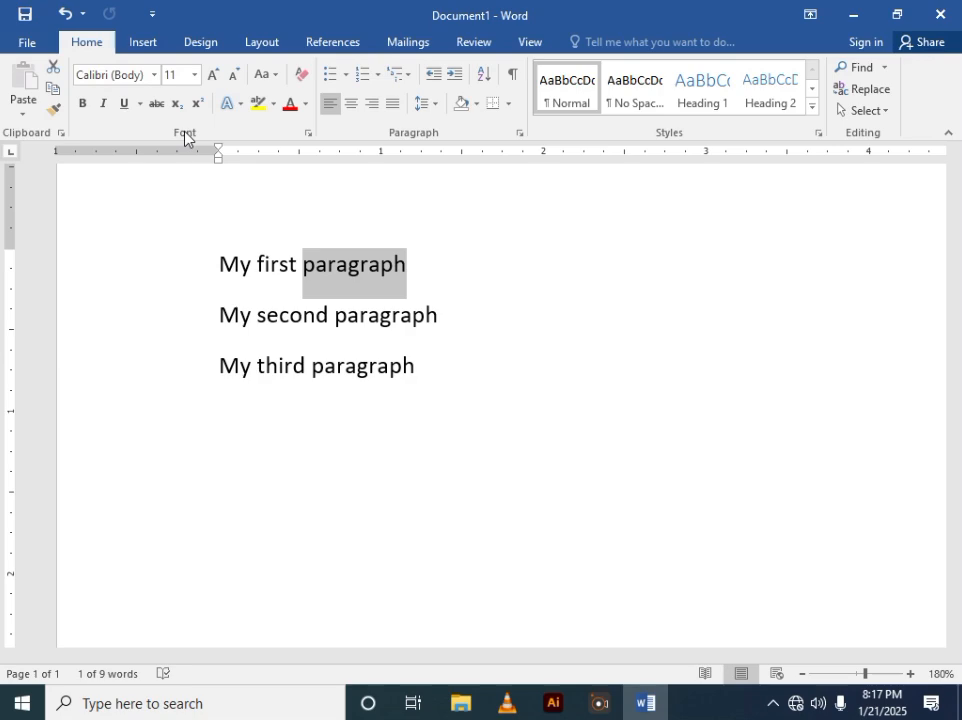
pyautogui.click(82, 104)
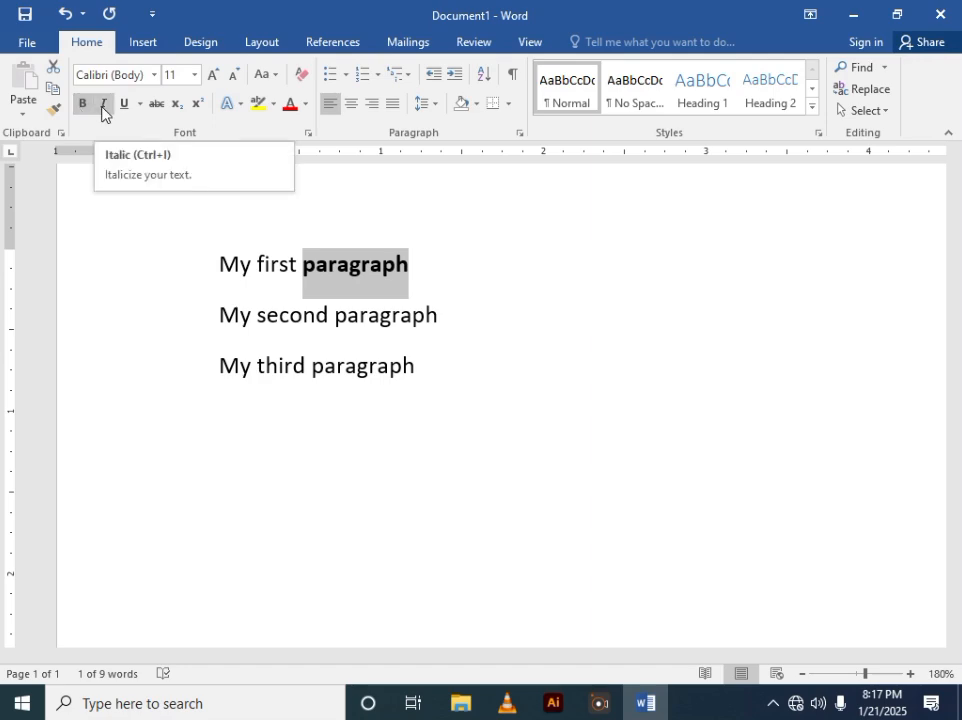
pyautogui.click(104, 112)
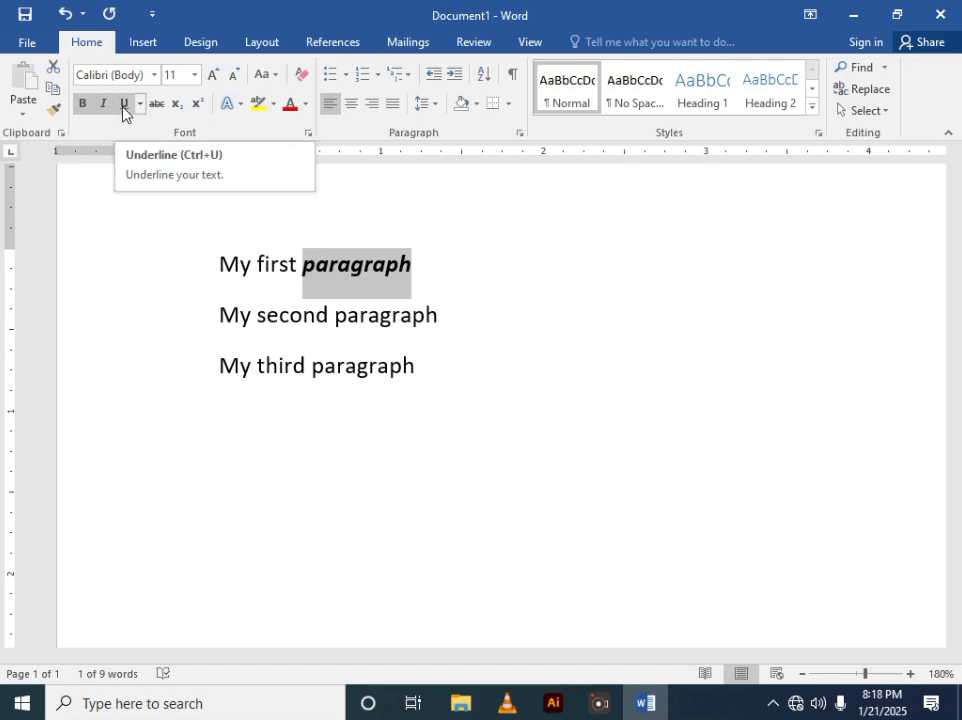
pyautogui.click(124, 104)
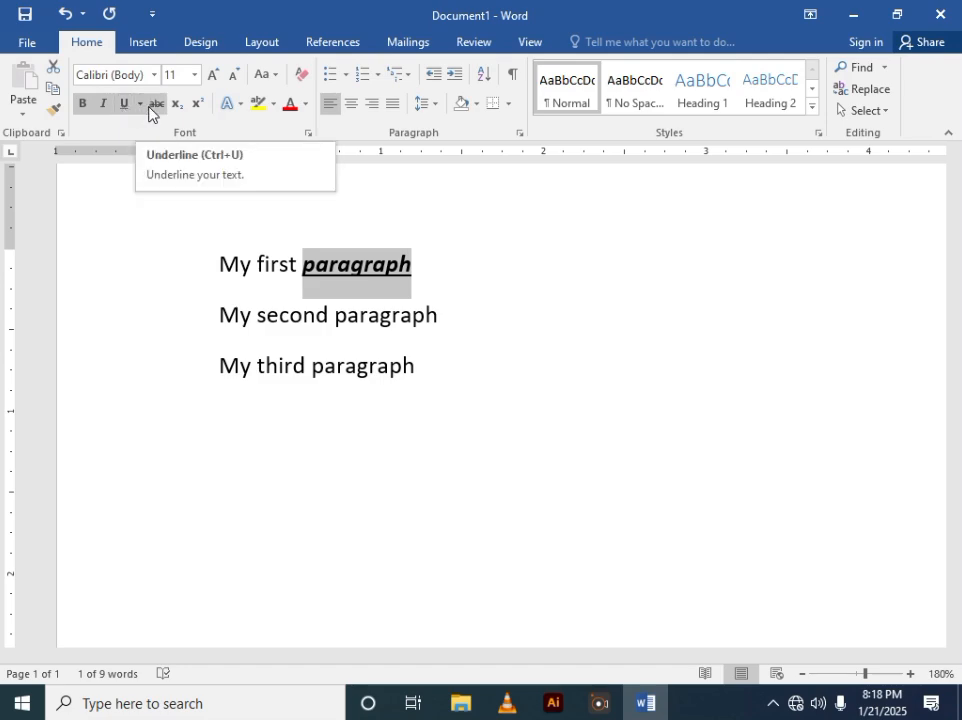
pyautogui.click(156, 104)
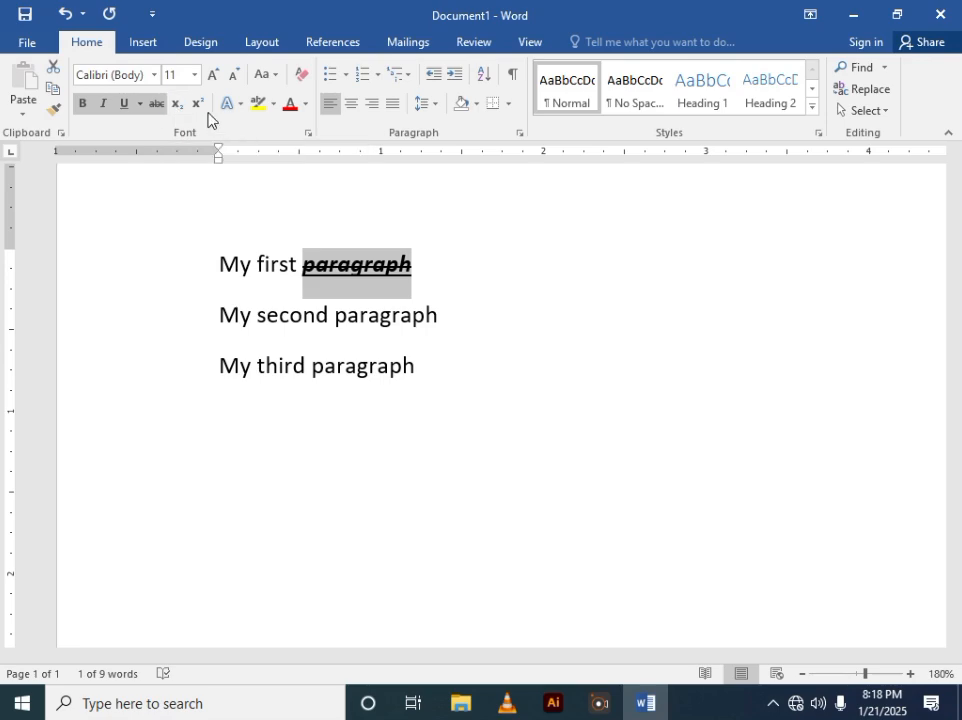
# Add a new line below the third paragraph containing "X2" with a capital X.
pyautogui.click(245, 401)
pyautogui.click(445, 367)
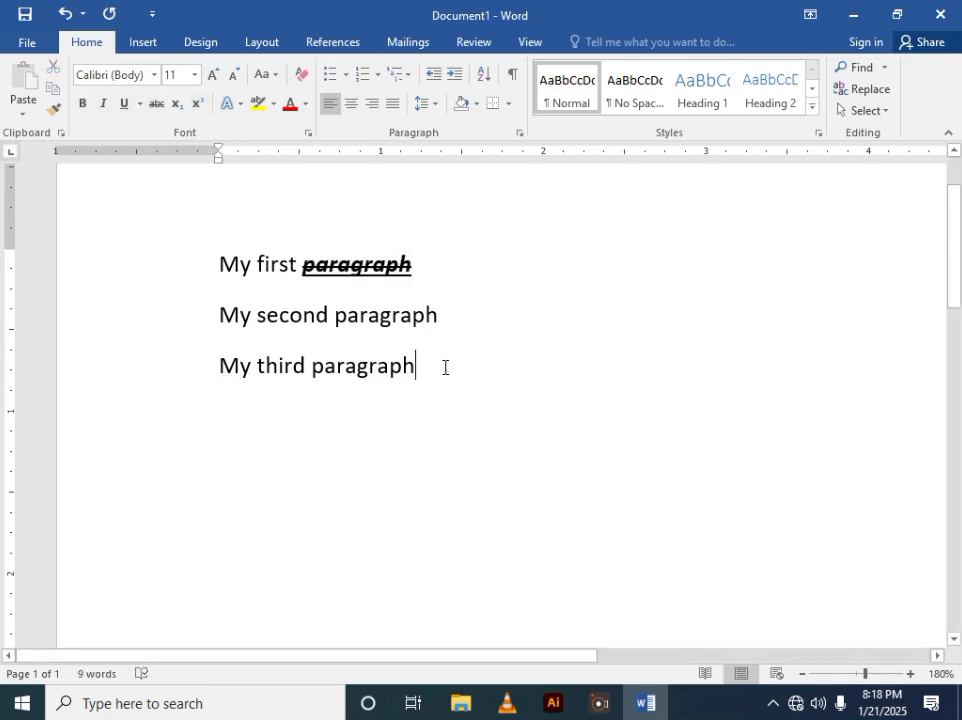
pyautogui.press('Return')
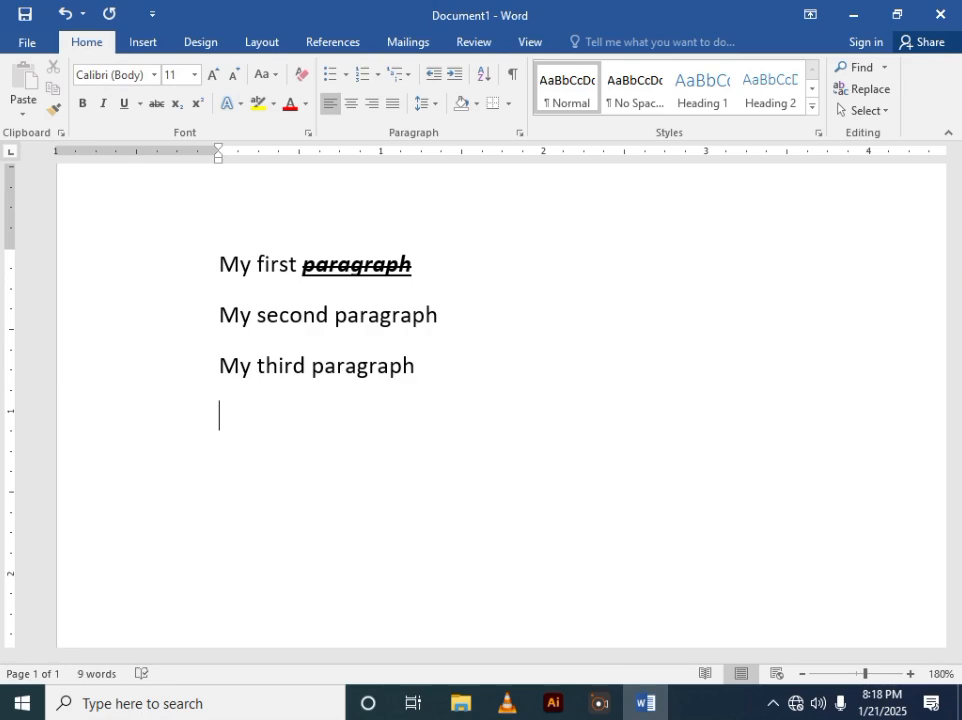
pyautogui.write('x')
pyautogui.press('BackSpace')
pyautogui.write('X2')
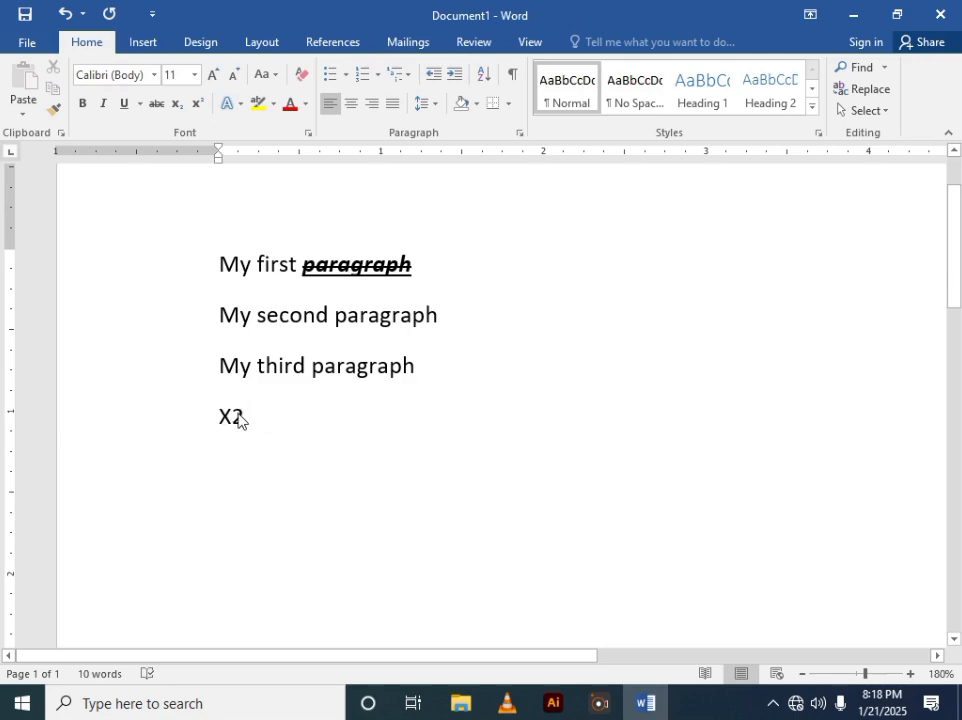
# Format the digit 2 in "X2" as subscript and deselect it.
pyautogui.moveTo(240, 417); pyautogui.dragTo(236, 420)
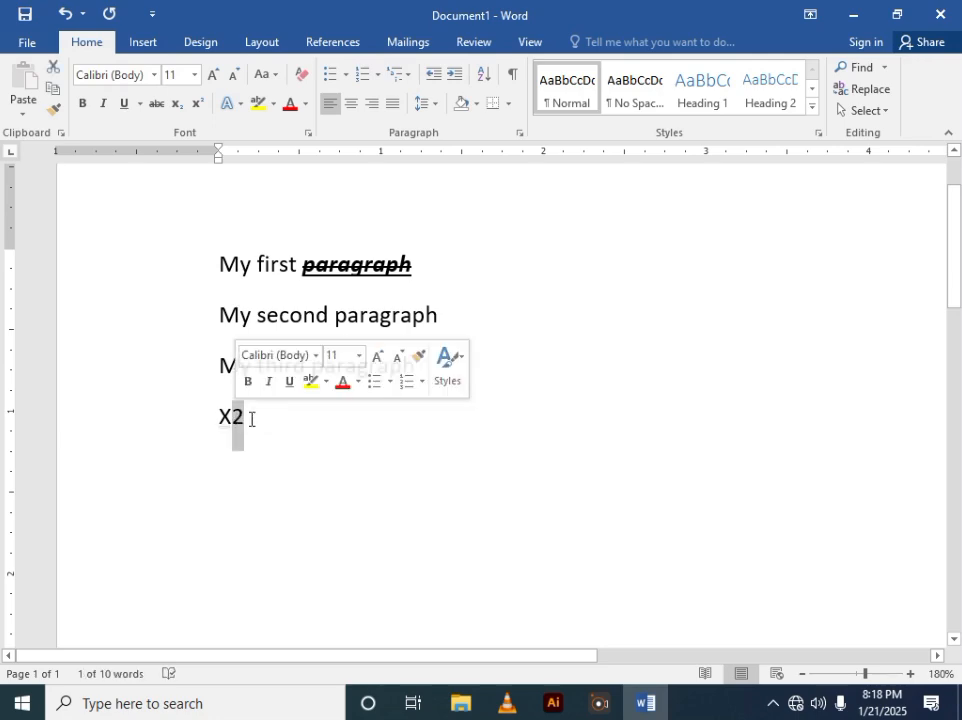
pyautogui.click(250, 416)
pyautogui.moveTo(250, 416); pyautogui.dragTo(237, 418)
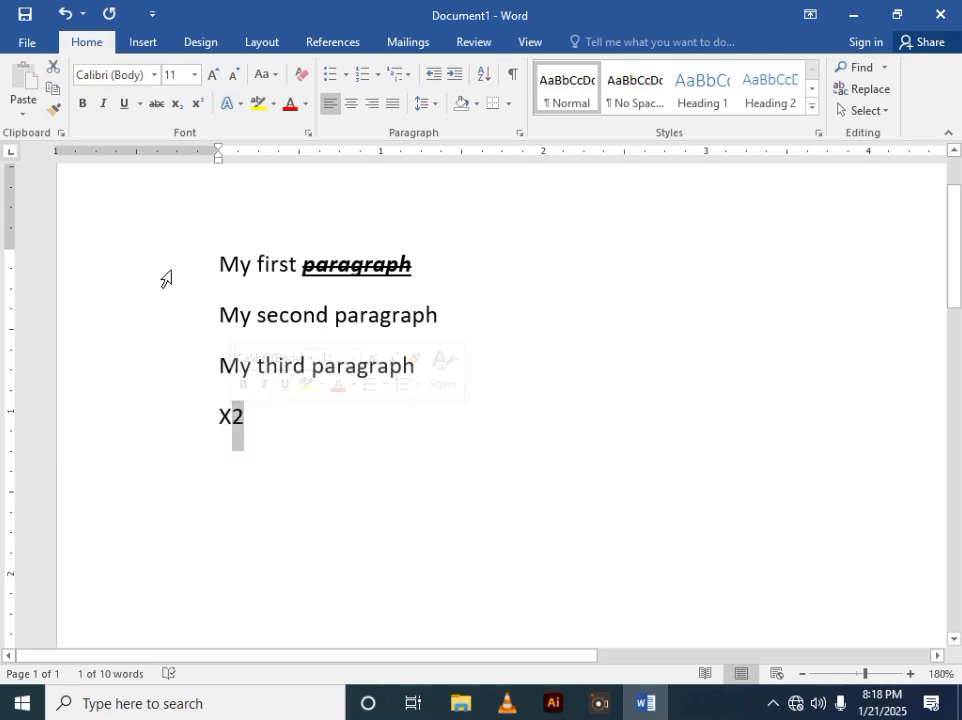
pyautogui.click(177, 104)
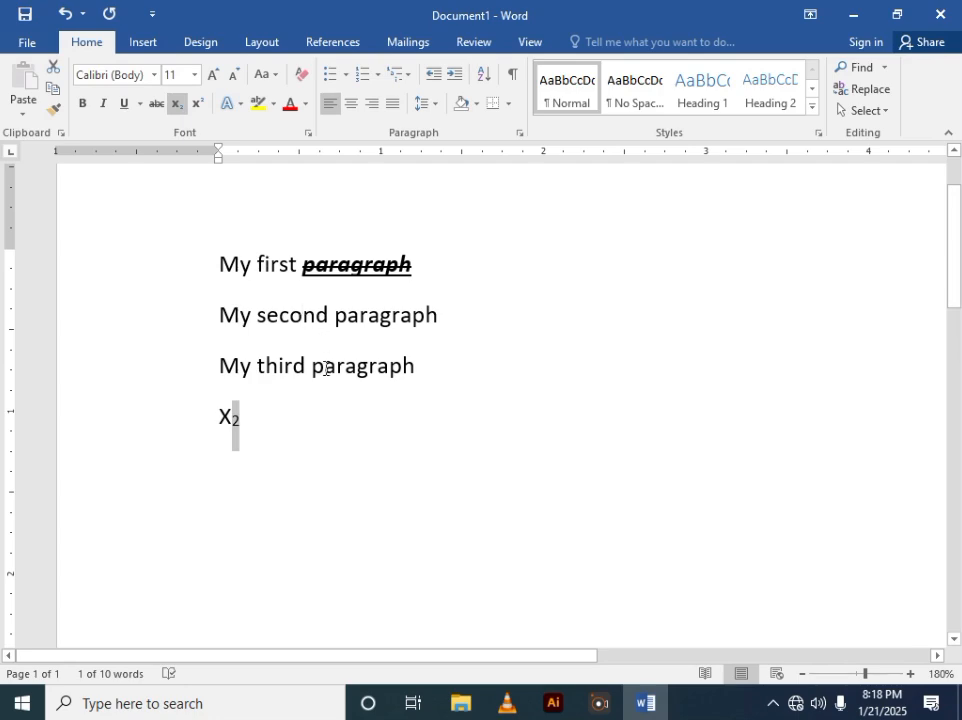
pyautogui.click(289, 418)
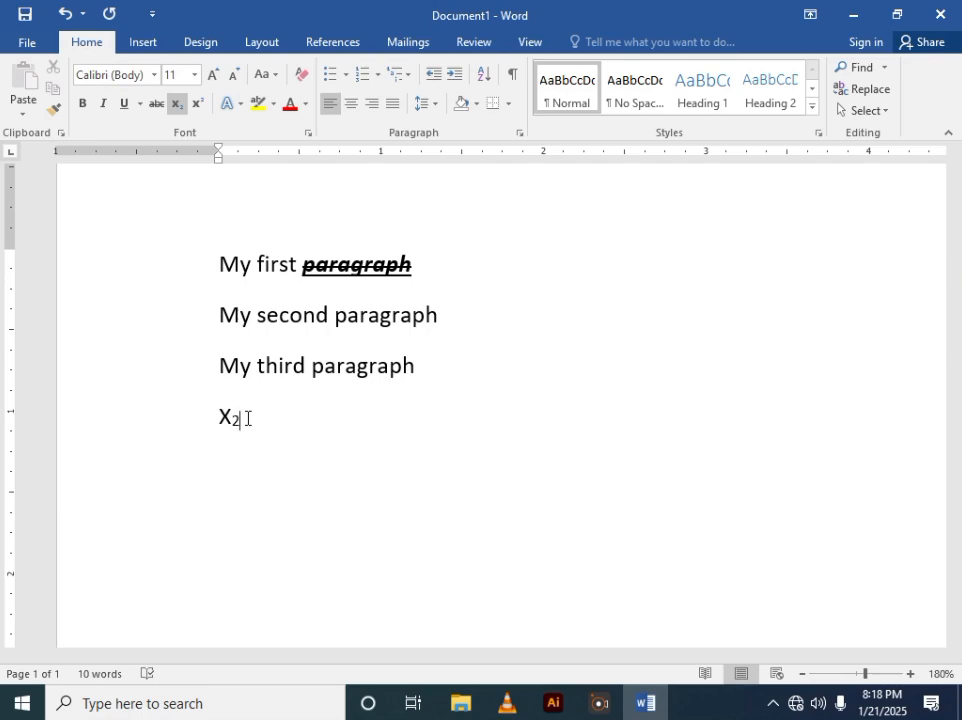
# Undo the subscript on the 2 in "X2" and format the digit as superscript instead.
pyautogui.hotkey('ctrl', 'z')
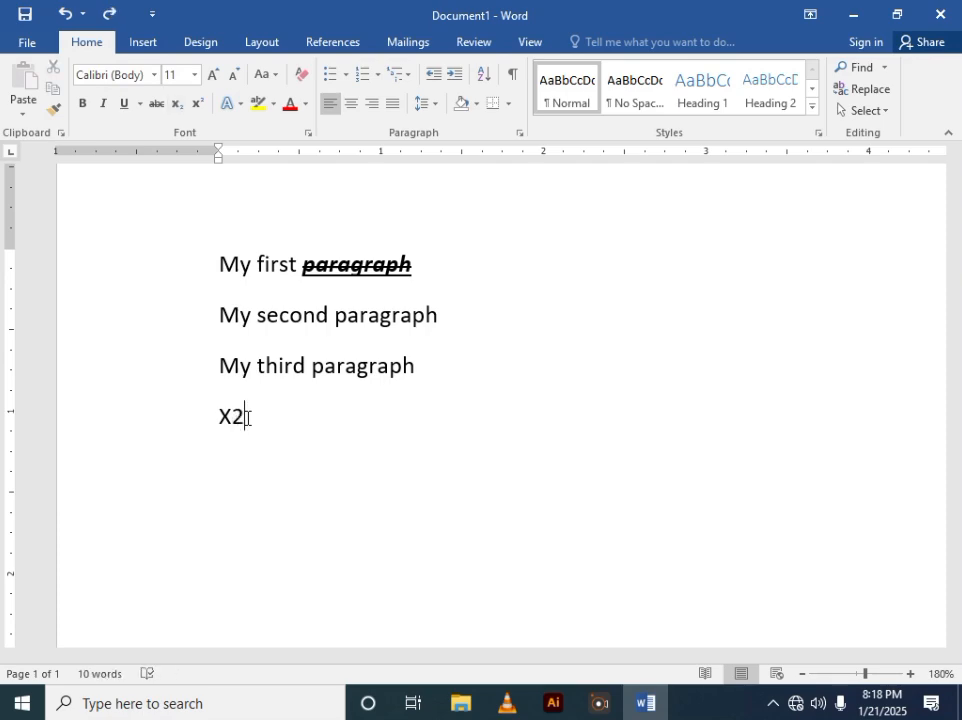
pyautogui.click(199, 104)
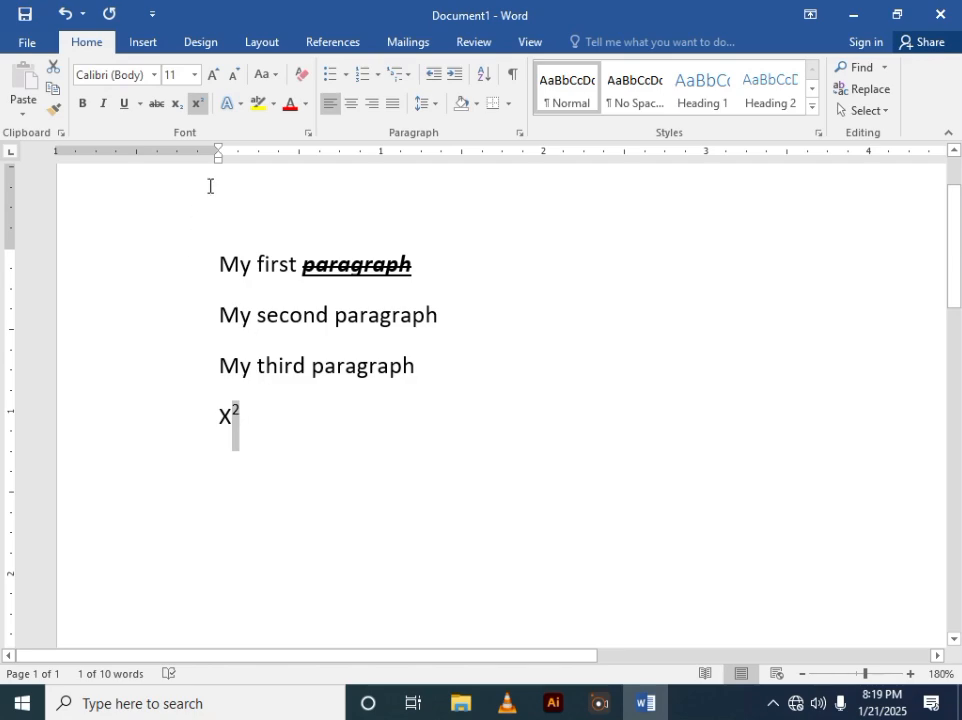
# Try a perspective shadow text effect on the word "paragraph" in the first line, and undo it.
pyautogui.doubleClick(339, 270)
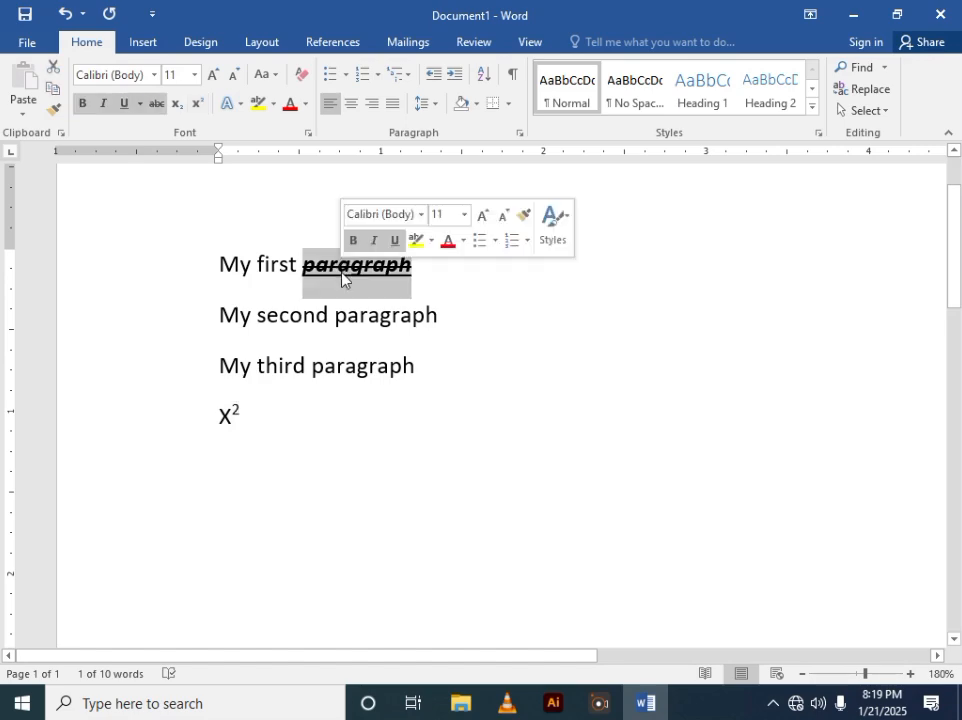
pyautogui.click(241, 105)
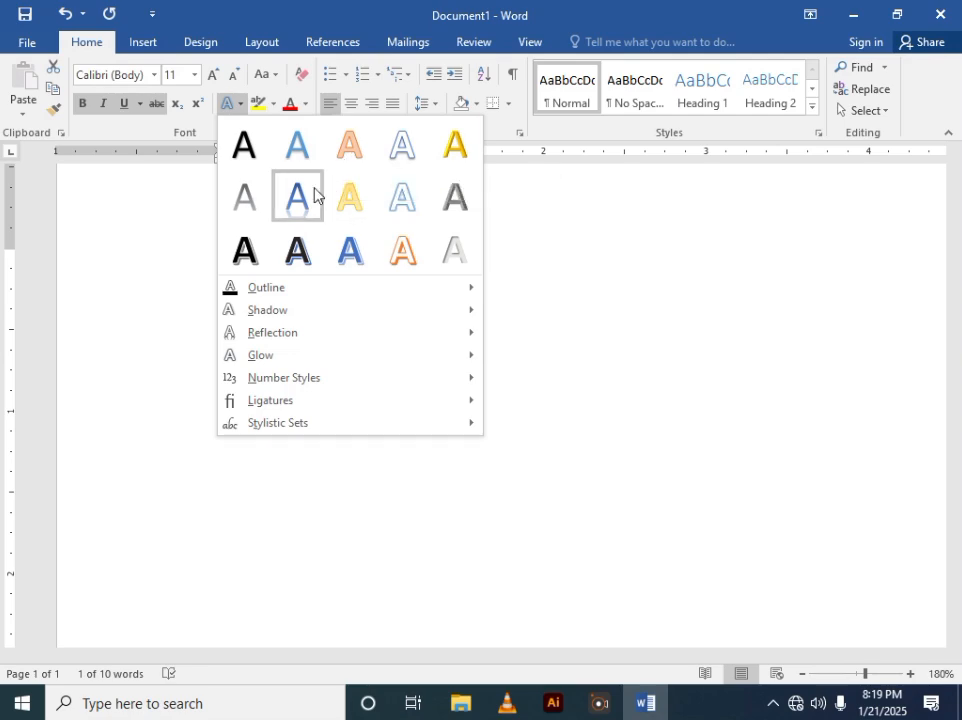
pyautogui.moveTo(273, 298)
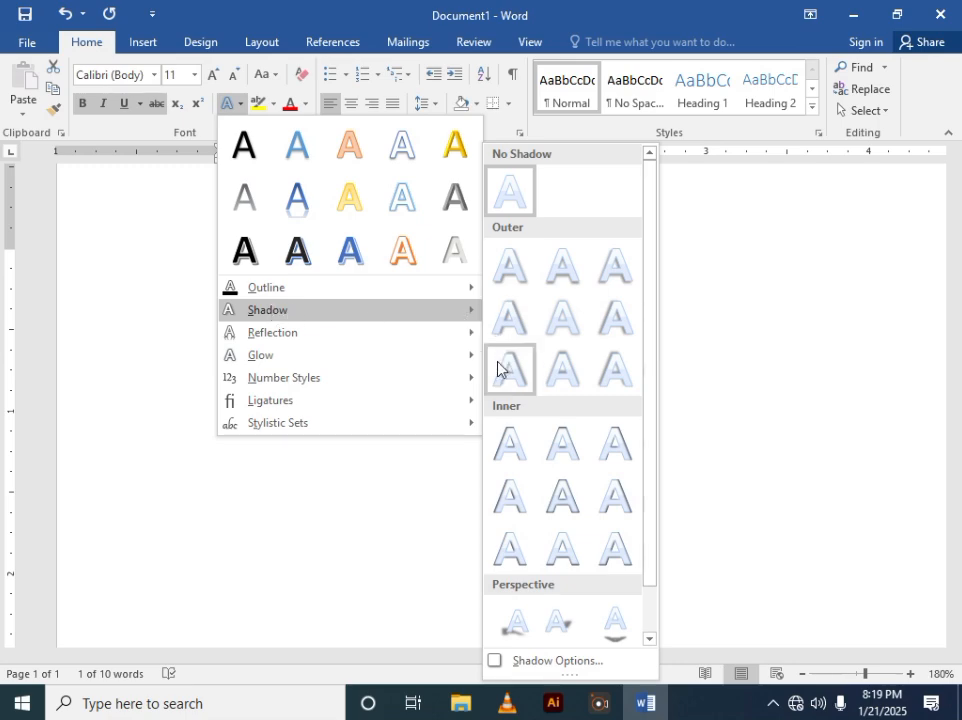
pyautogui.click(614, 624)
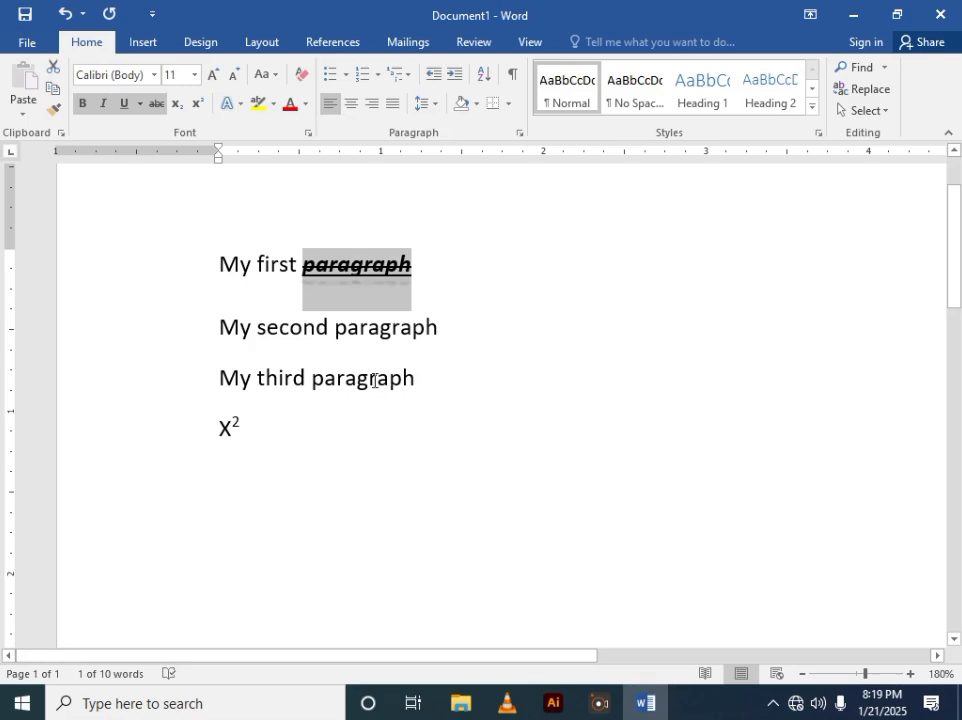
pyautogui.click(355, 351)
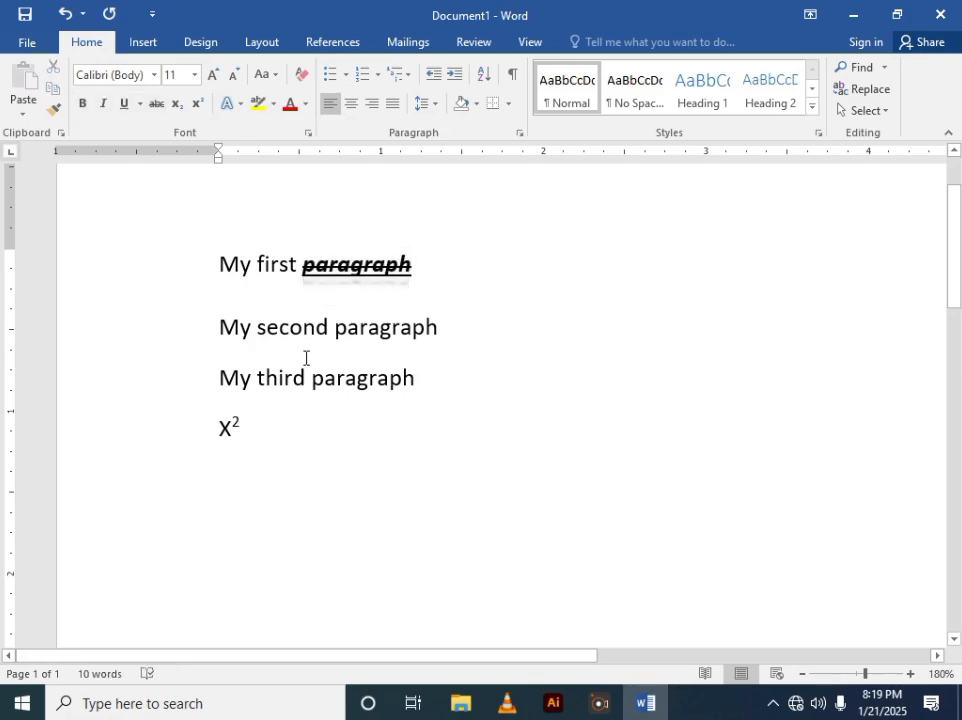
pyautogui.doubleClick(393, 285)
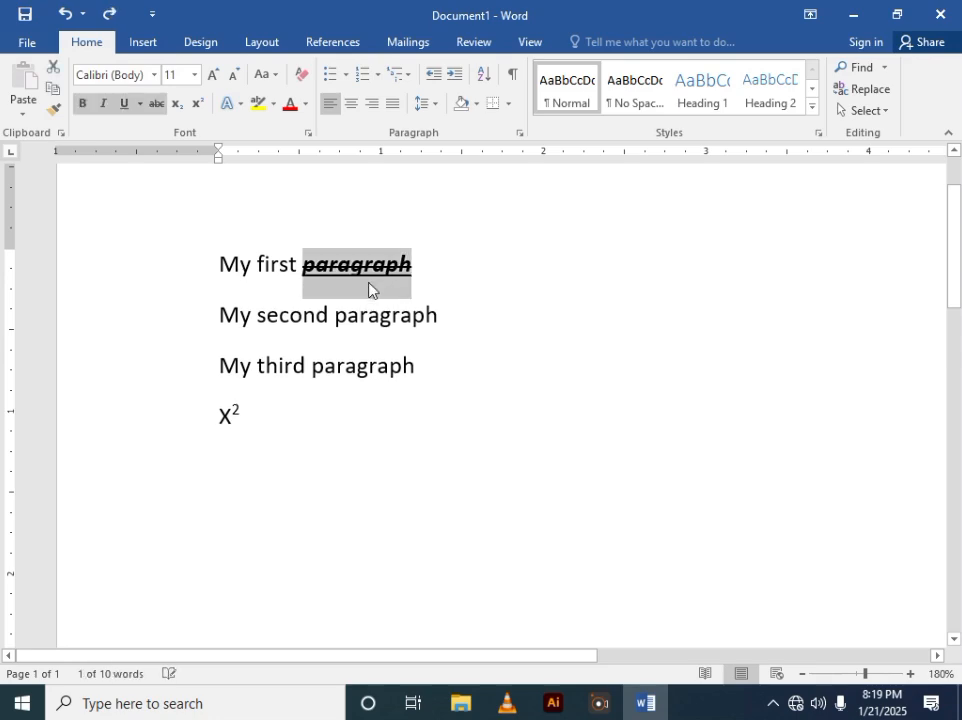
pyautogui.click(430, 282)
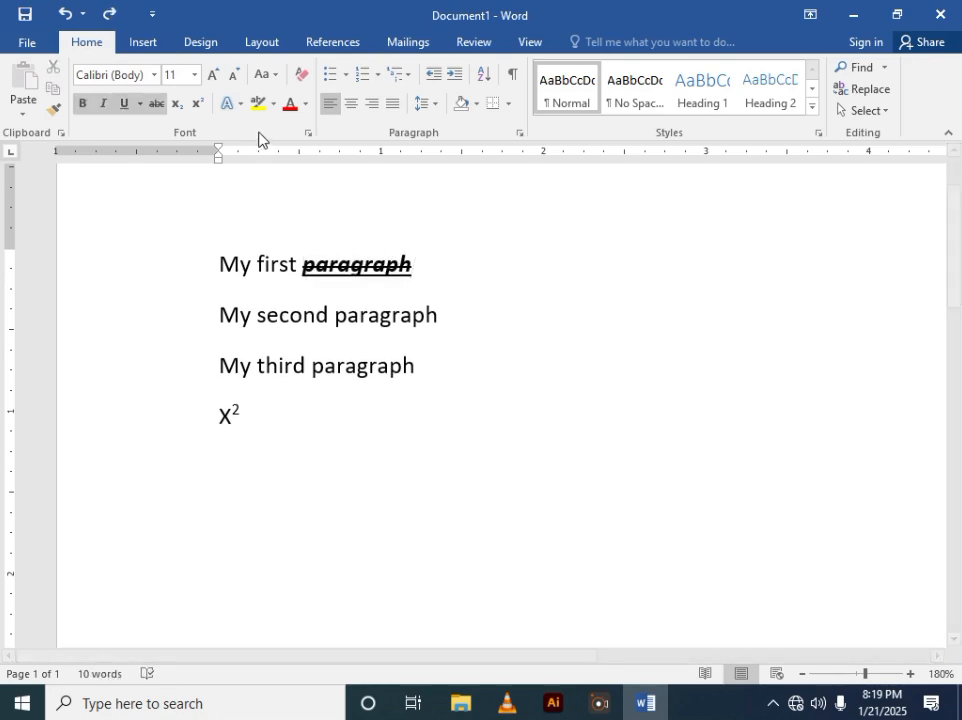
# In the first line, highlight the word "paragraph" in yellow and set the font colour of "first" to theme green.
pyautogui.doubleClick(385, 264)
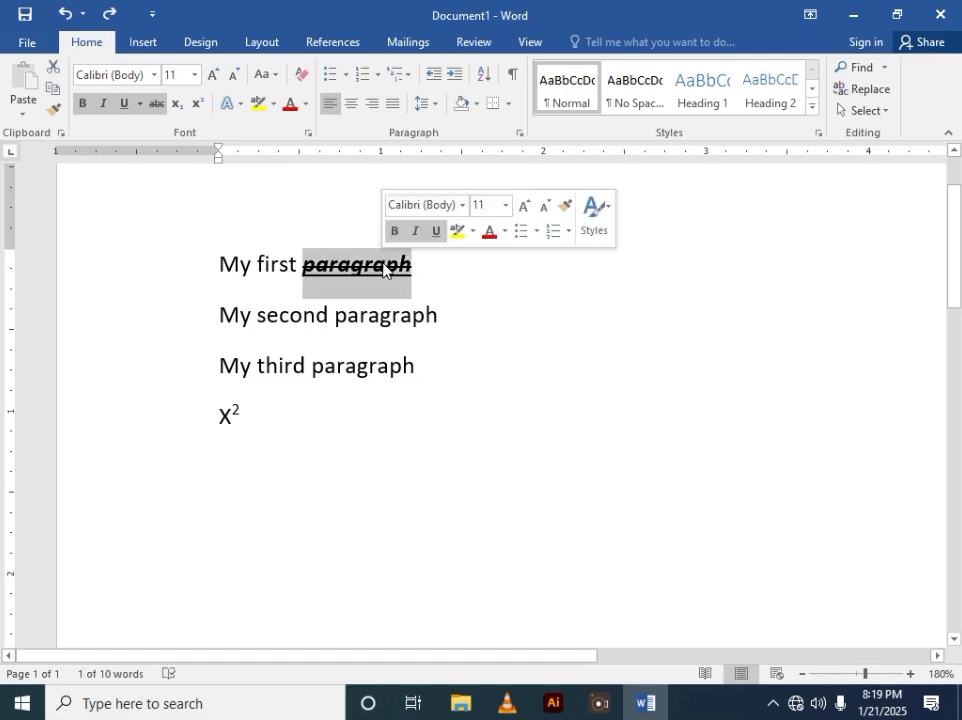
pyautogui.click(258, 104)
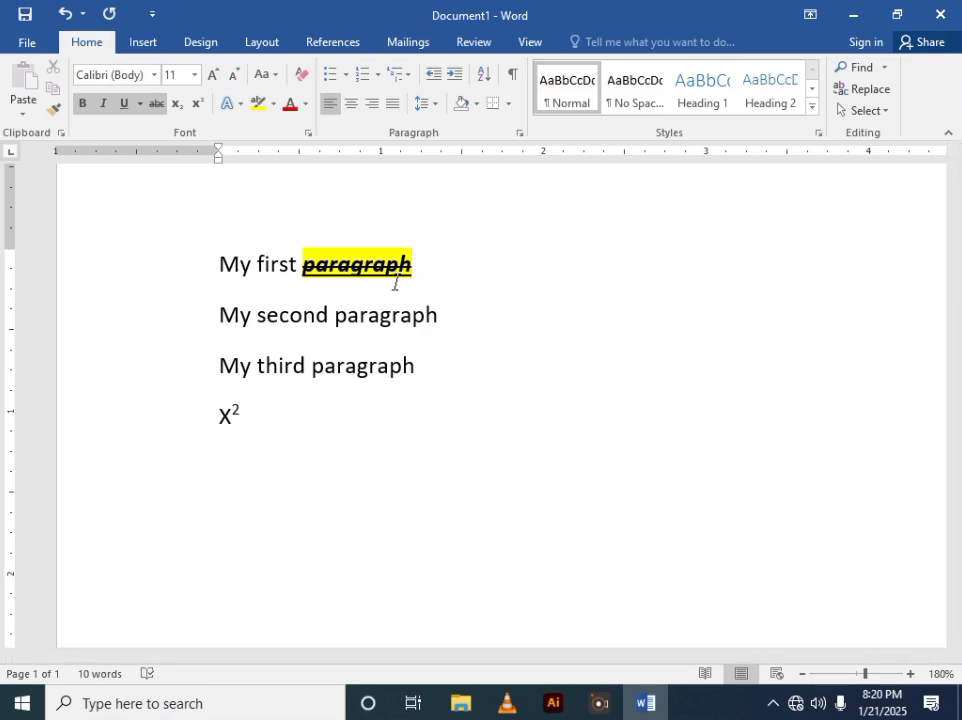
pyautogui.doubleClick(277, 264)
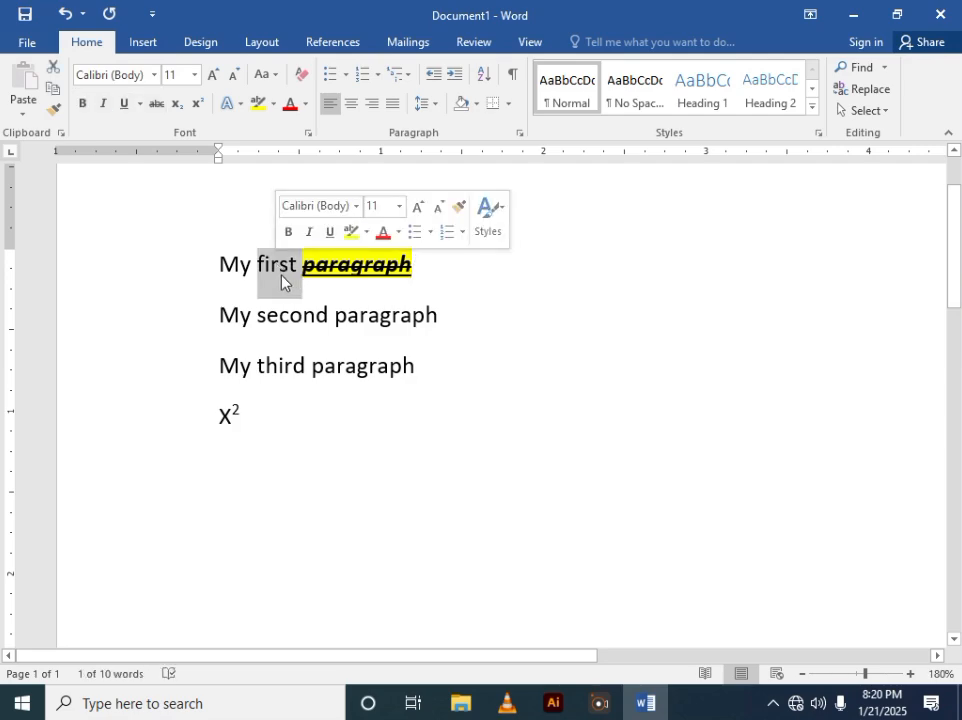
pyautogui.click(306, 104)
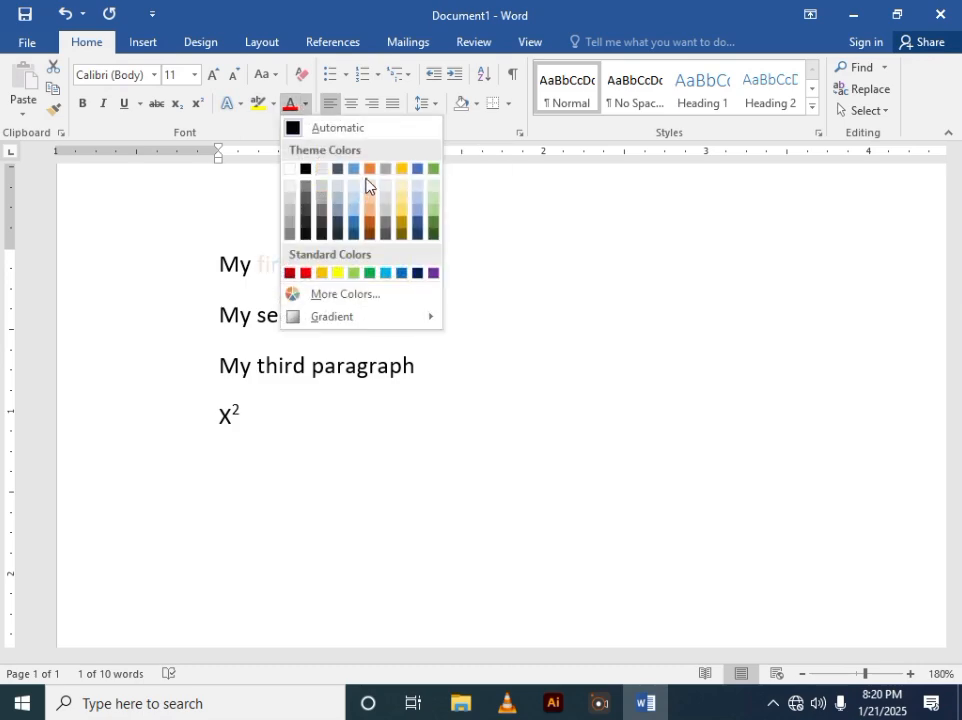
pyautogui.click(434, 169)
pyautogui.click(430, 276)
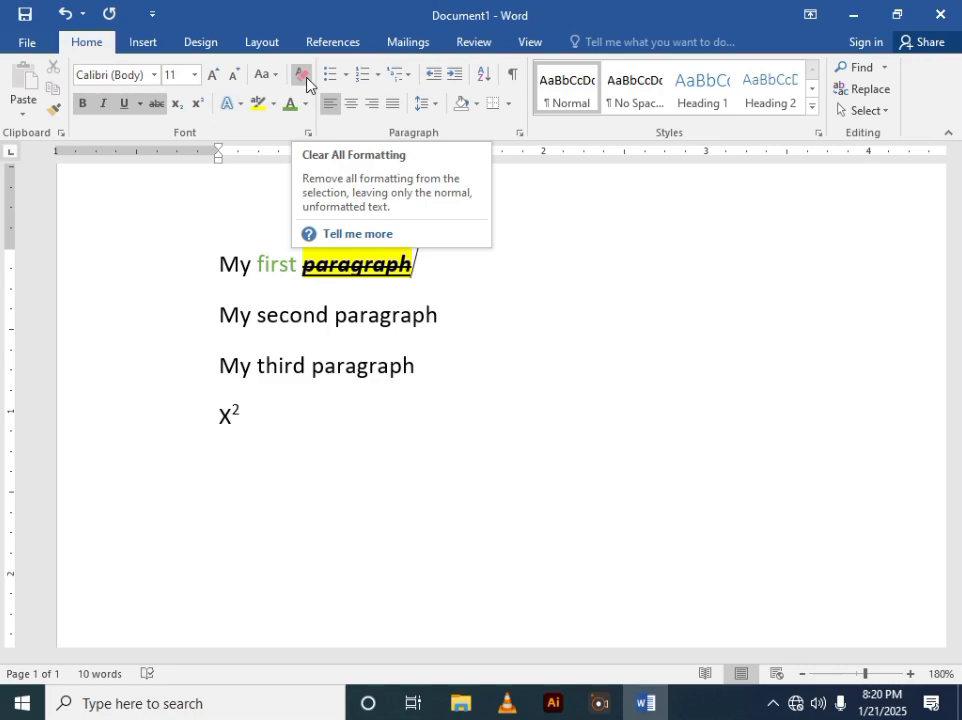
# Clear all formatting from the word "paragraph" in the first line and deselect it.
pyautogui.tripleClick(361, 266)
pyautogui.tripleClick(361, 266)
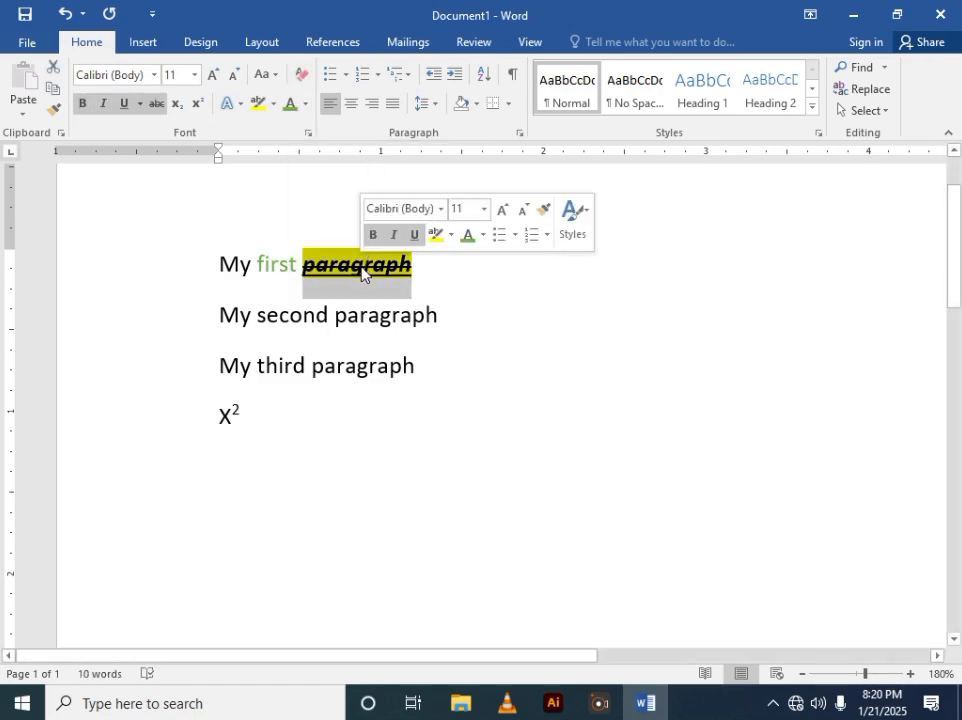
pyautogui.click(361, 266)
pyautogui.doubleClick(361, 266)
pyautogui.click(302, 78)
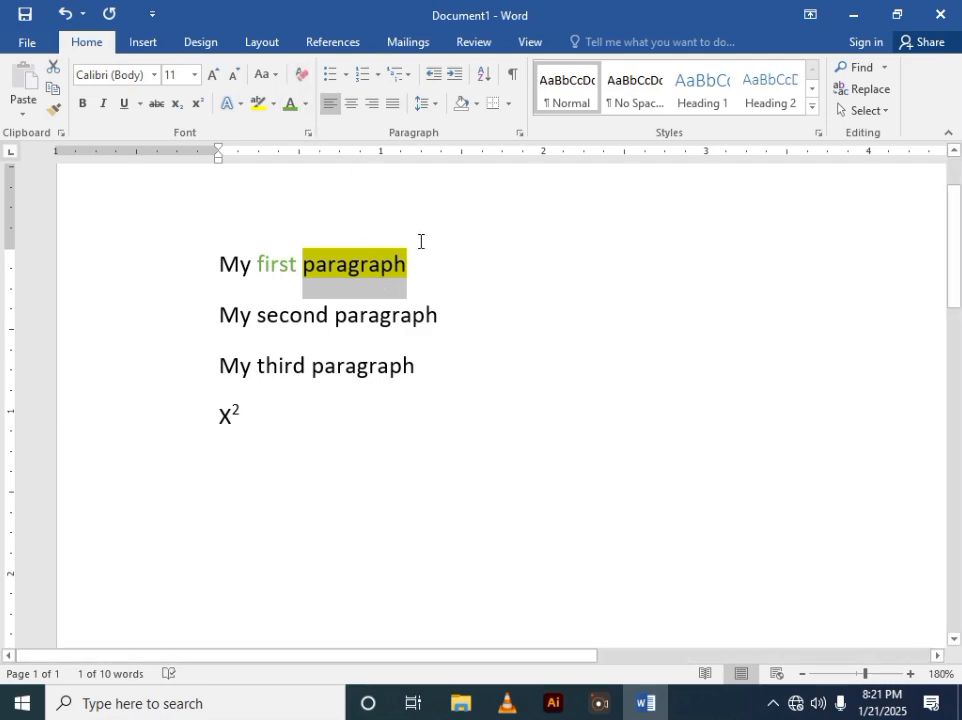
pyautogui.press('Right')
pyautogui.press('Left')
pyautogui.press('Left')
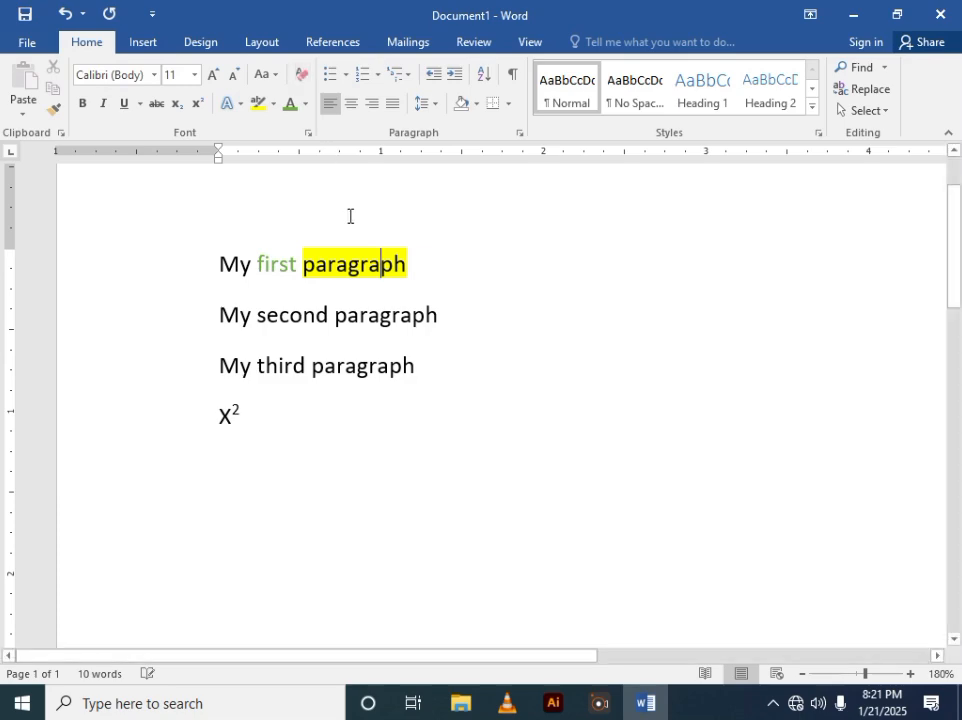
pyautogui.tripleClick(351, 266)
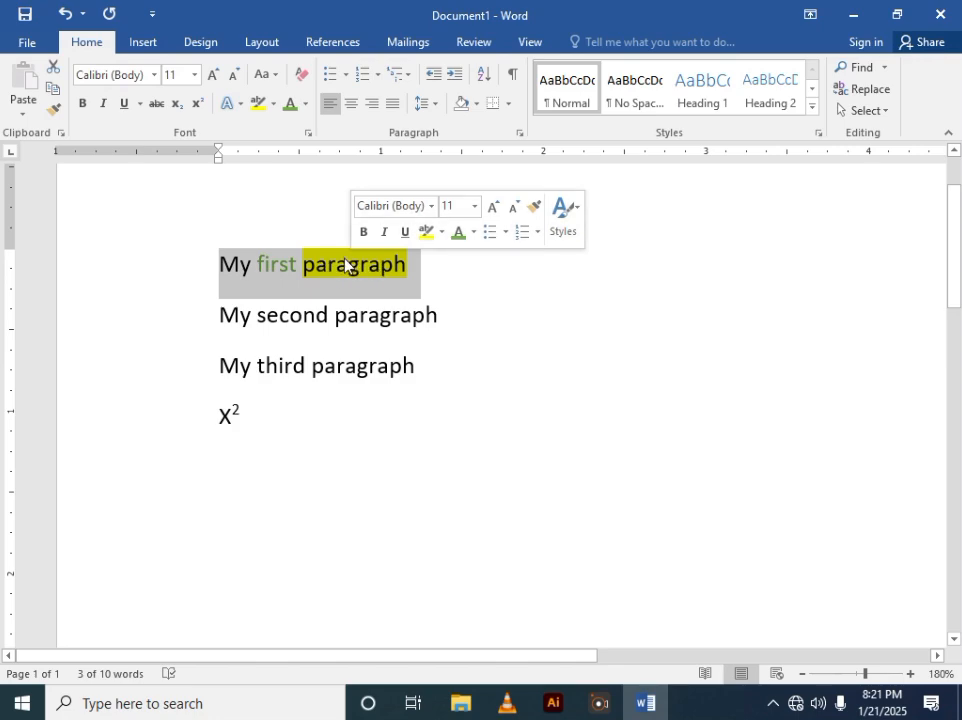
pyautogui.click(418, 276)
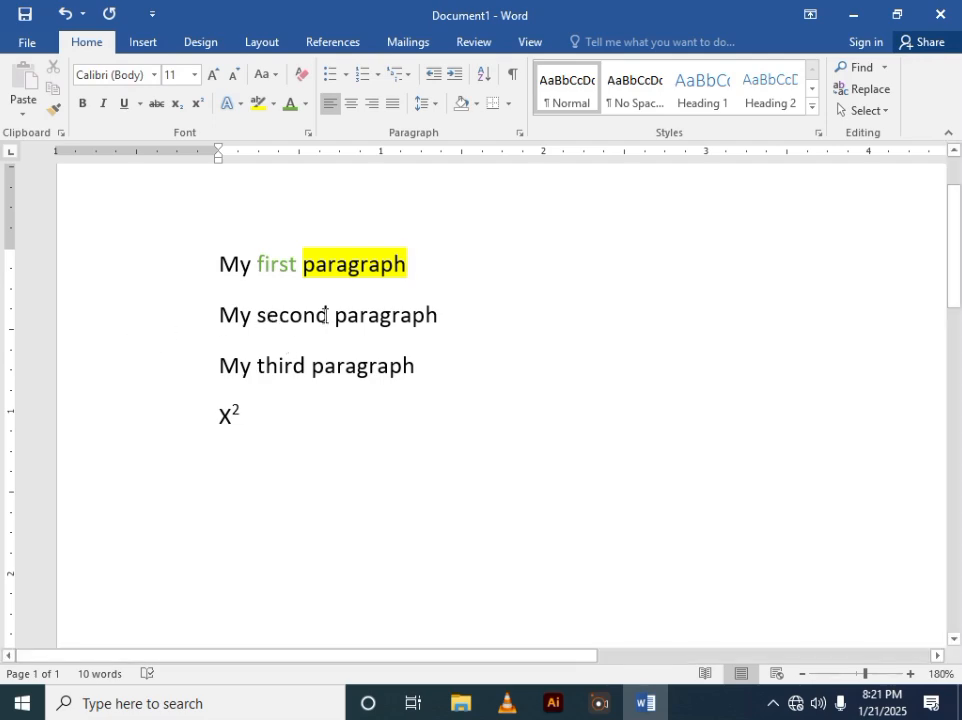
pyautogui.click(275, 78)
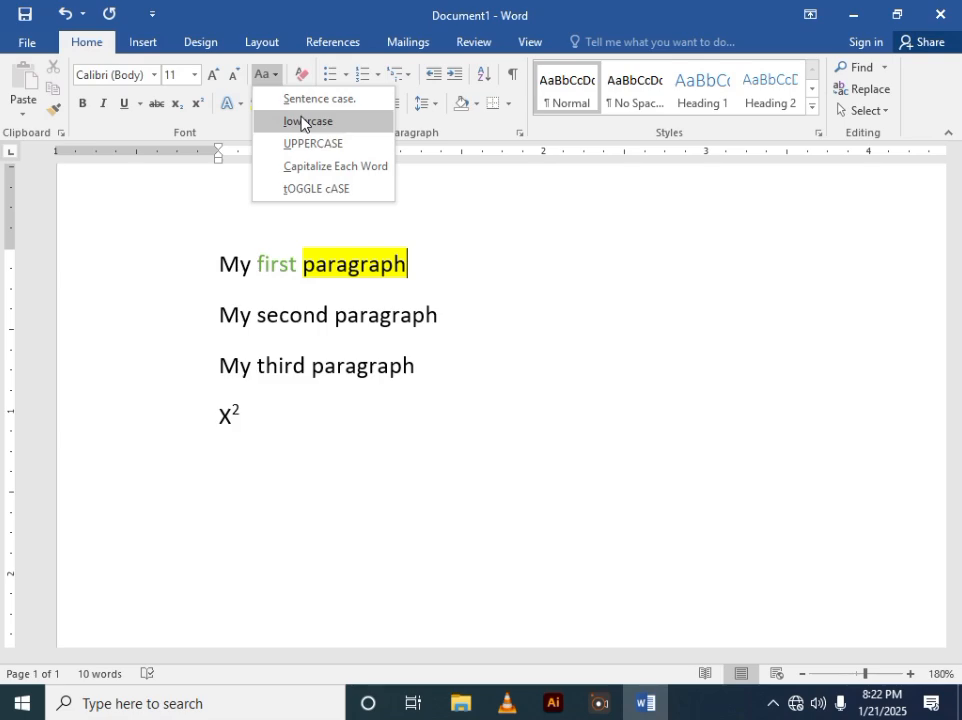
pyautogui.click(288, 316)
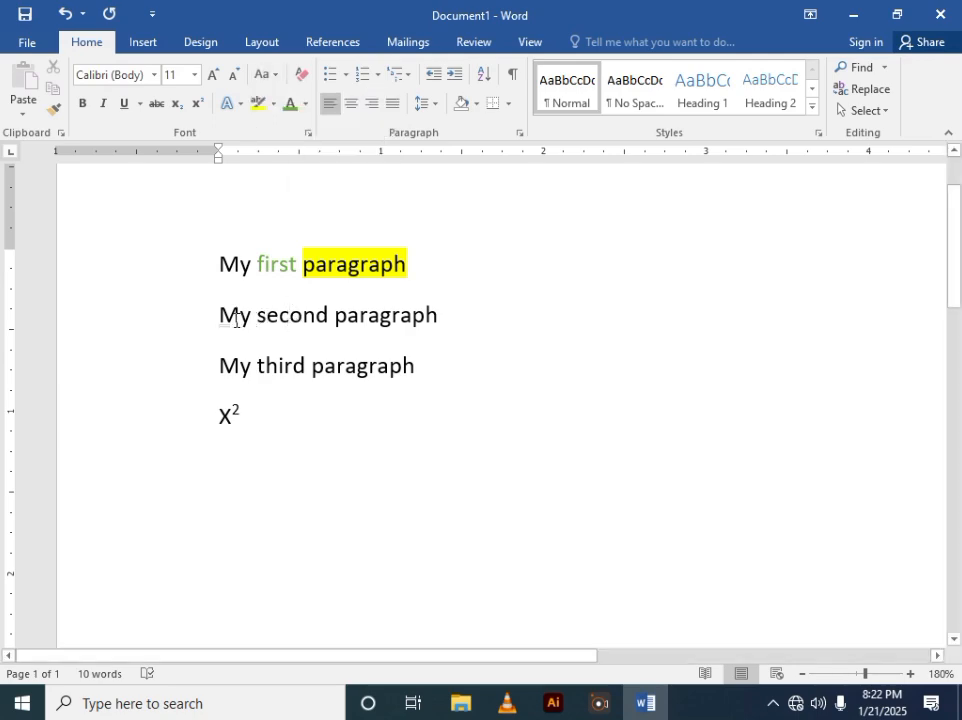
pyautogui.moveTo(222, 316); pyautogui.dragTo(235, 320)
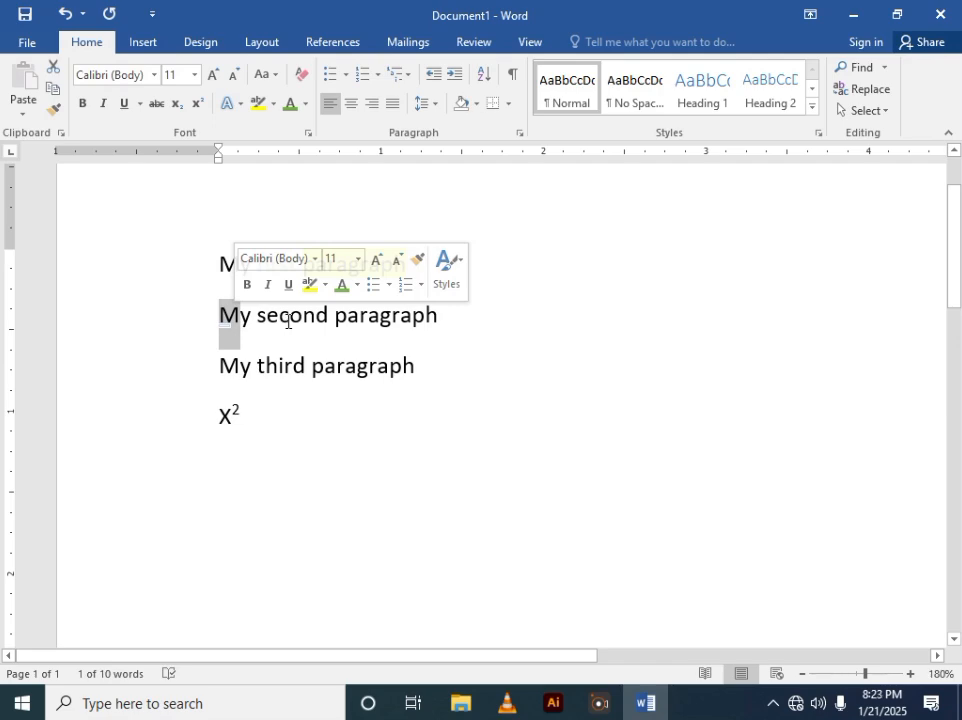
pyautogui.click(288, 318)
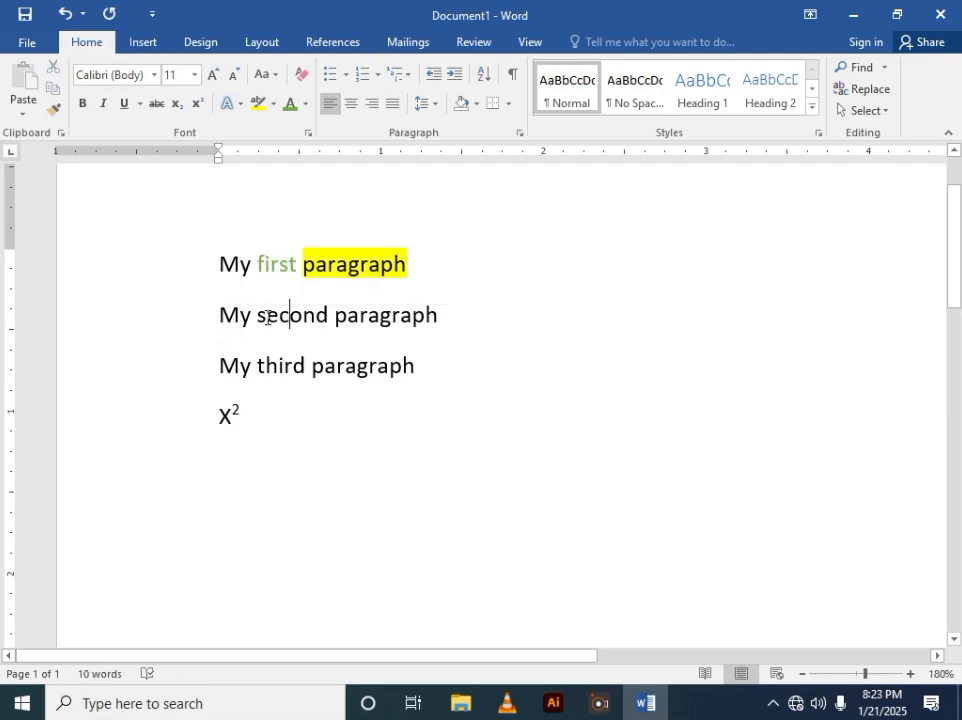
pyautogui.moveTo(265, 318); pyautogui.dragTo(327, 318)
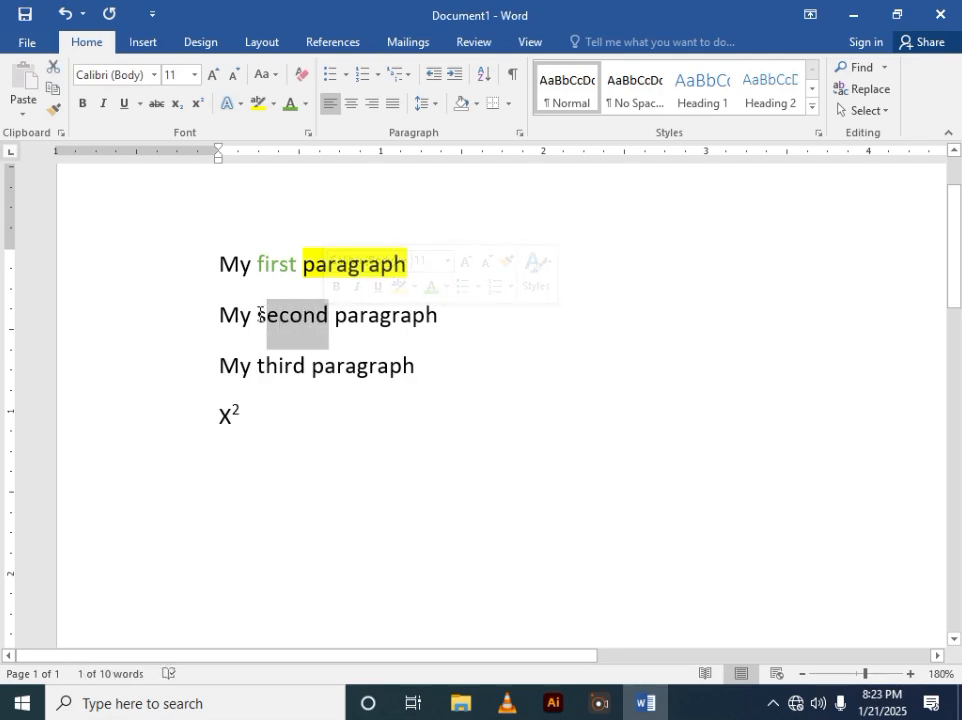
pyautogui.moveTo(259, 313); pyautogui.dragTo(315, 318)
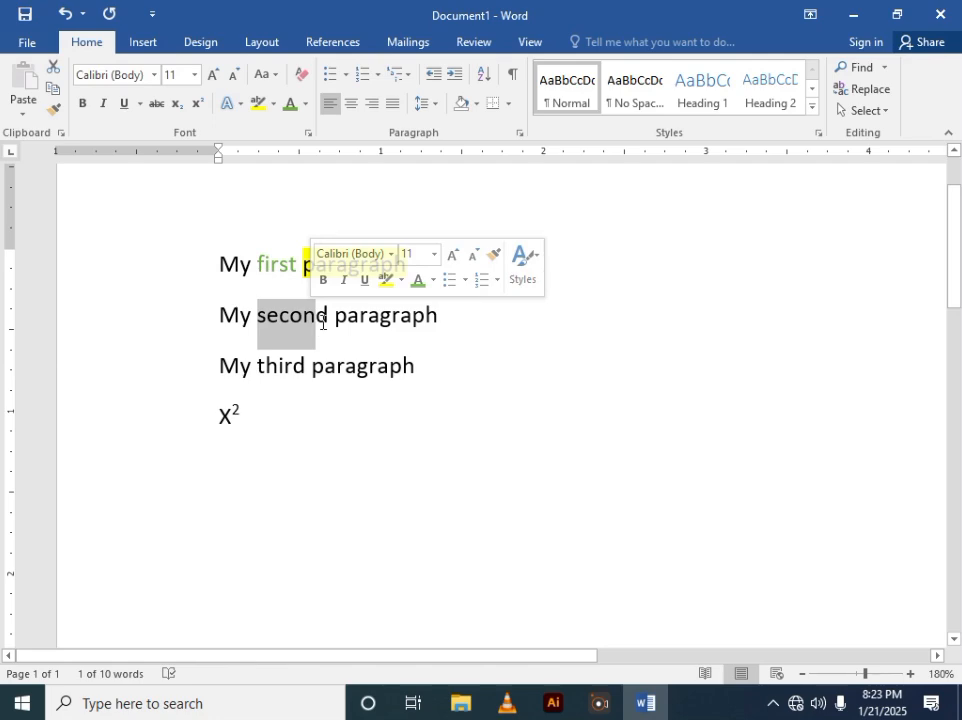
pyautogui.click(336, 318)
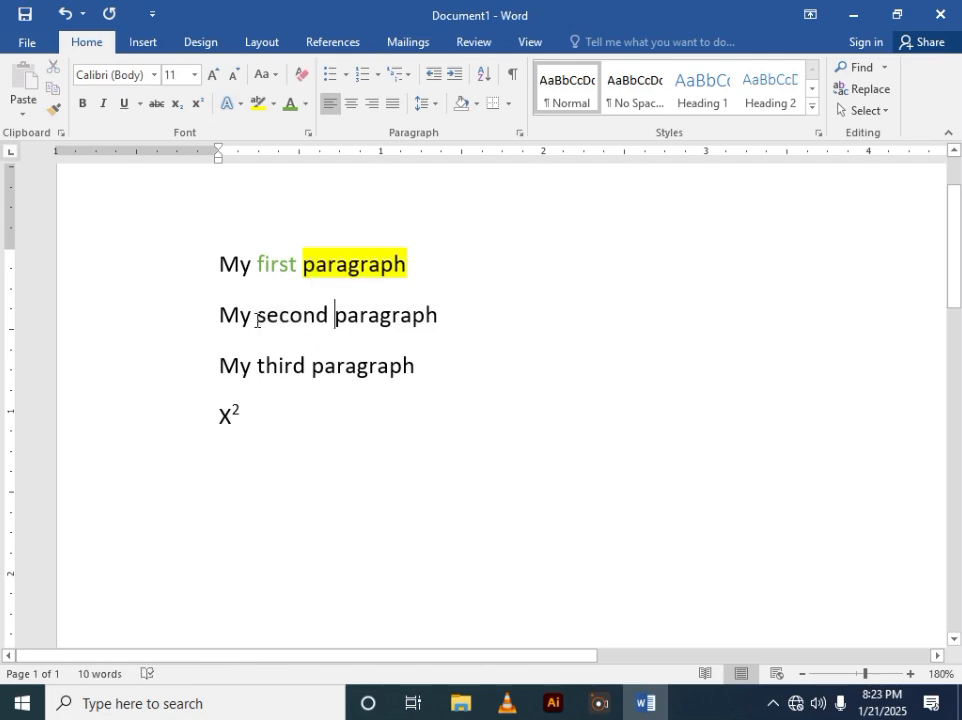
# Change the word "second" in the second paragraph to UPPERCASE.
pyautogui.moveTo(259, 316); pyautogui.dragTo(326, 315)
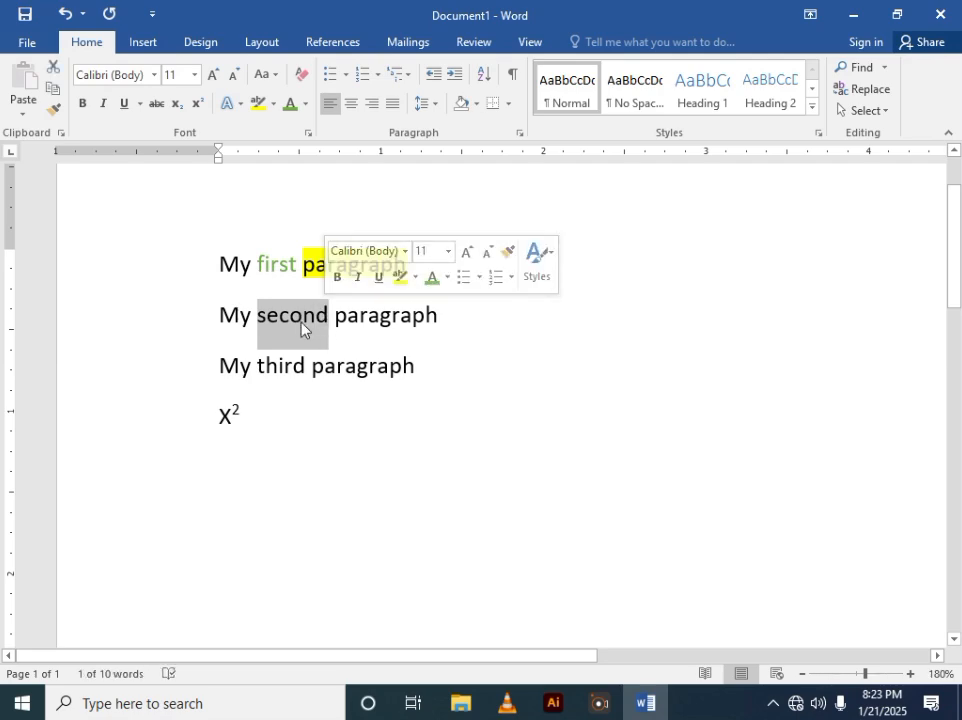
pyautogui.click(276, 78)
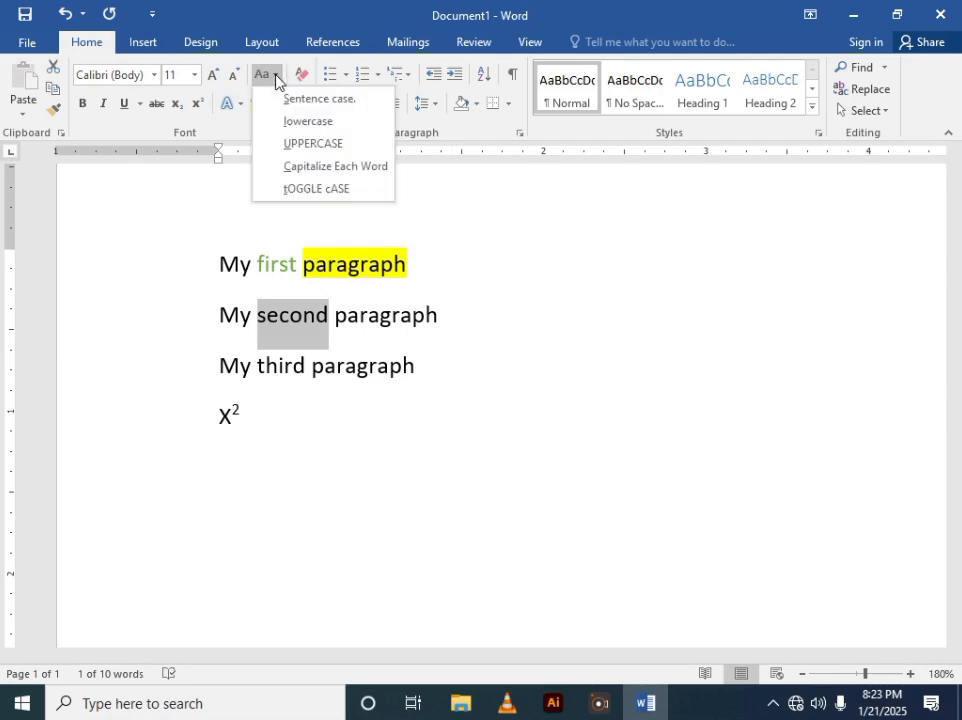
pyautogui.click(318, 147)
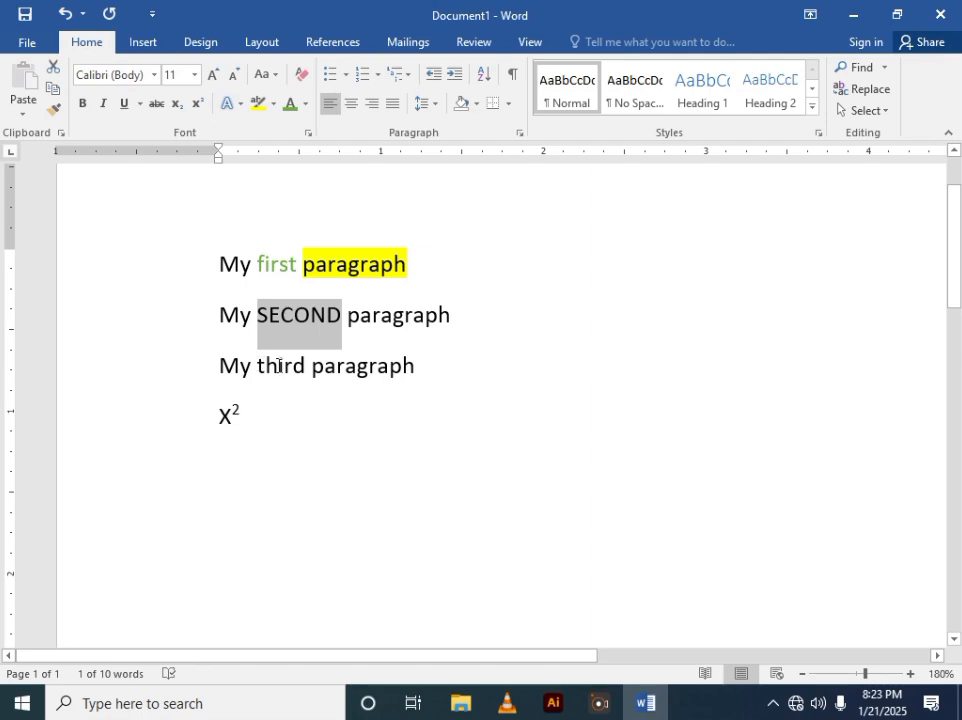
# Apply Capitalize Each Word to the whole third paragraph and deselect it.
pyautogui.tripleClick(289, 375)
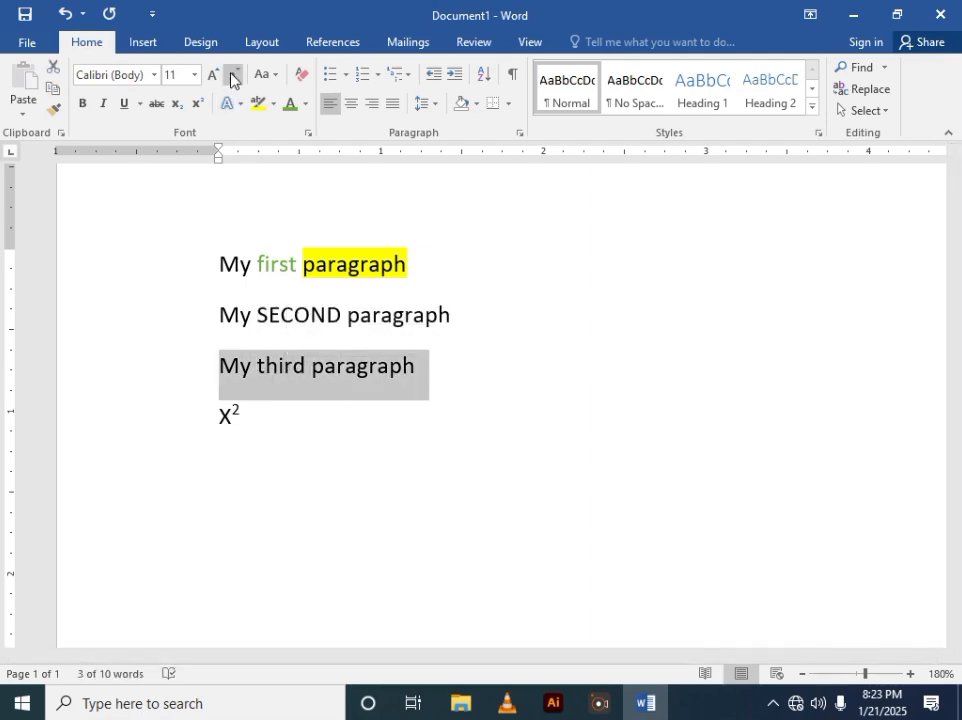
pyautogui.click(276, 84)
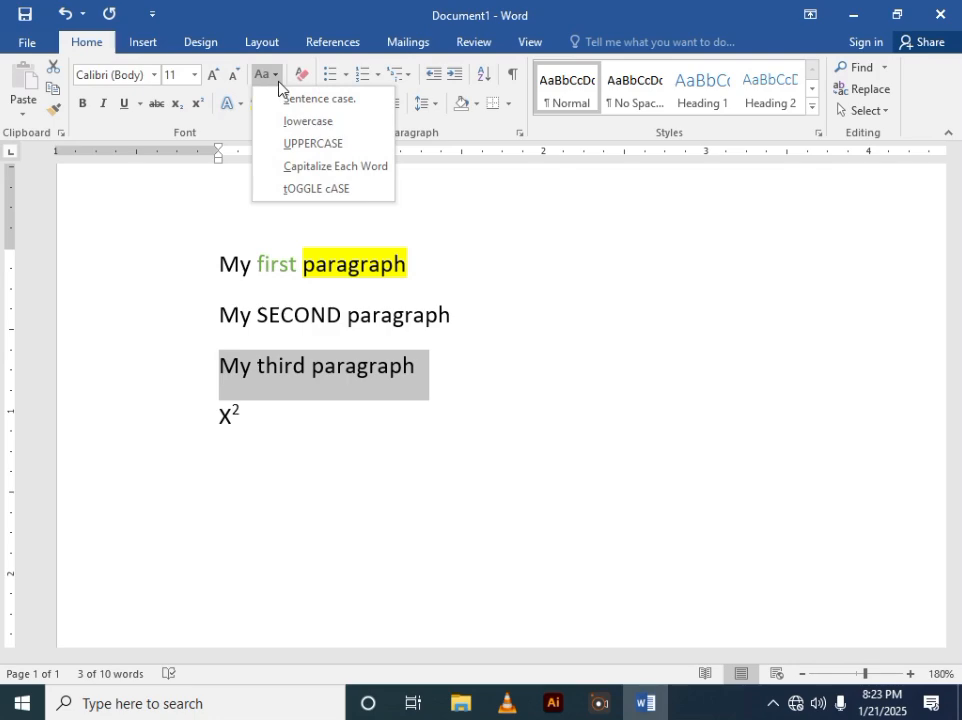
pyautogui.click(315, 177)
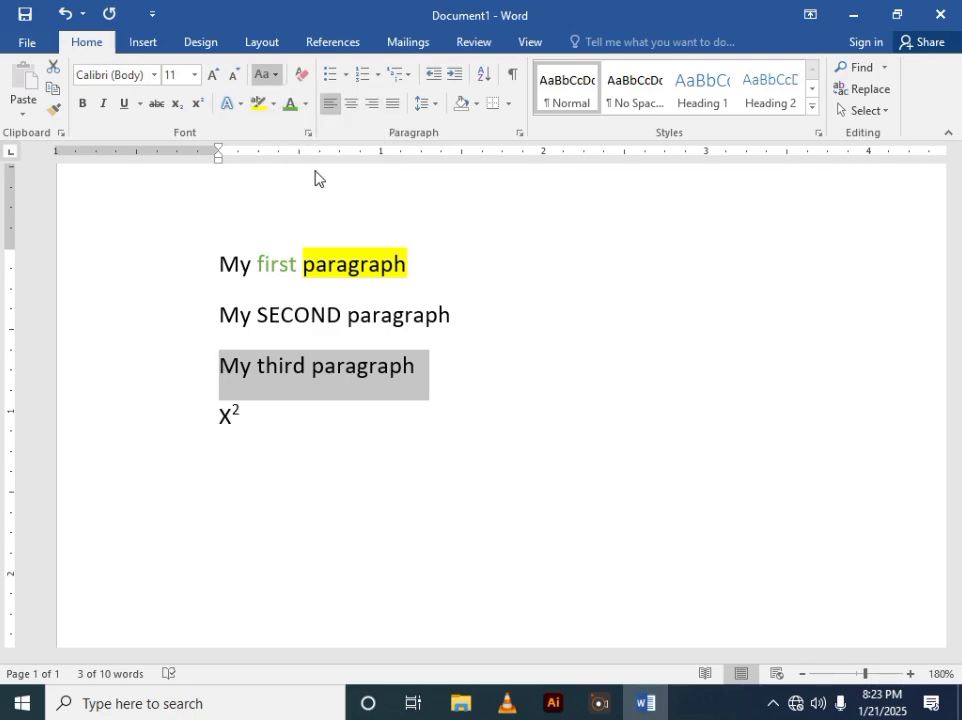
pyautogui.click(330, 366)
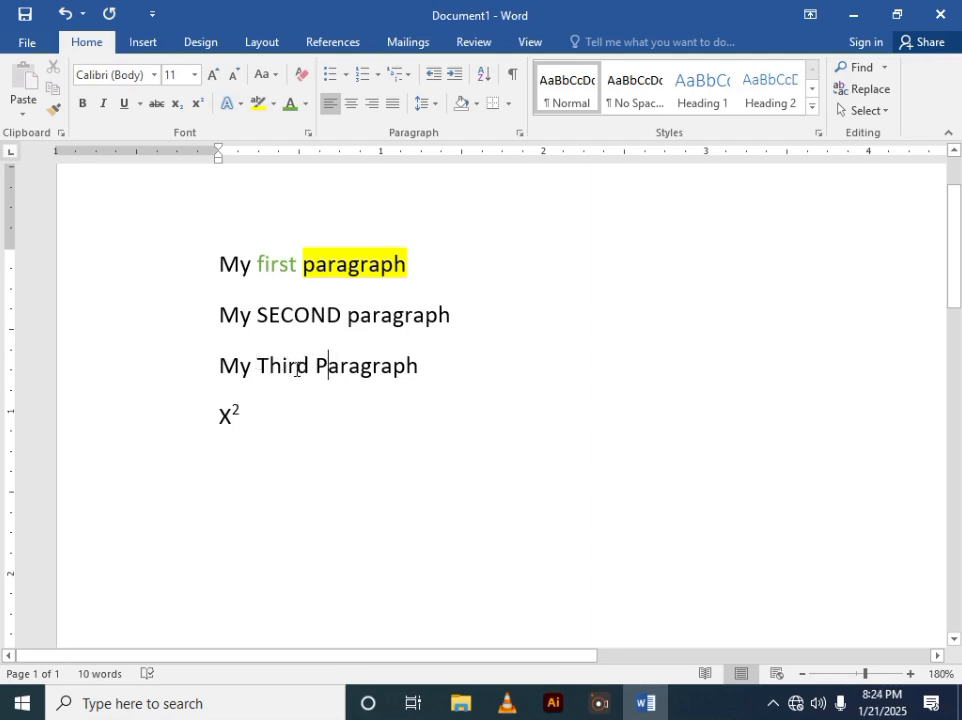
# Apply tOGGLE cASE to the whole third paragraph and deselect it.
pyautogui.tripleClick(296, 370)
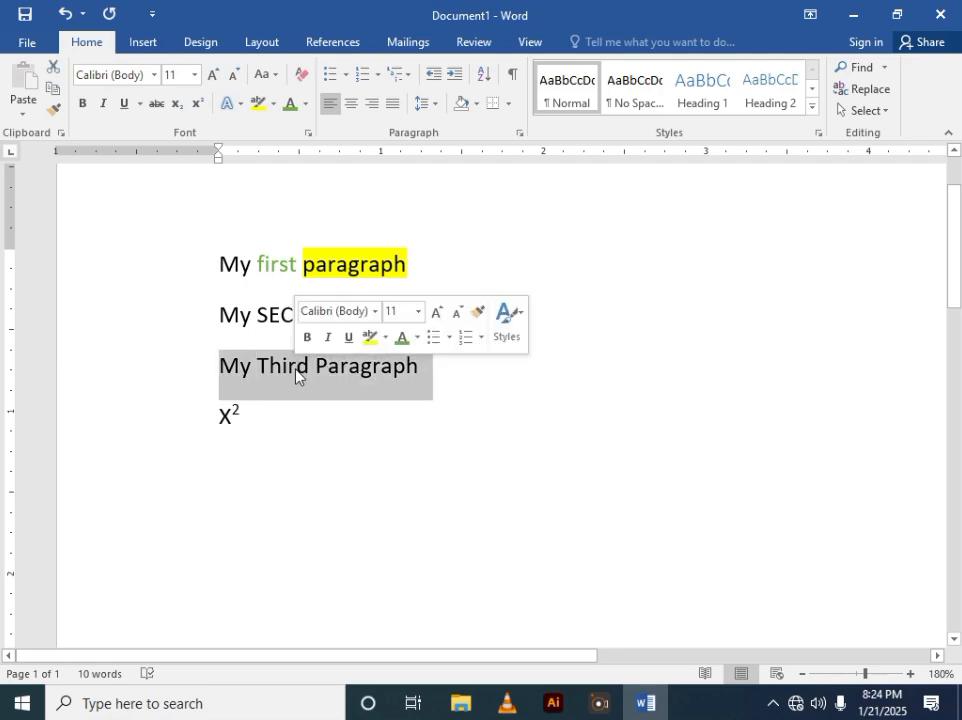
pyautogui.click(273, 82)
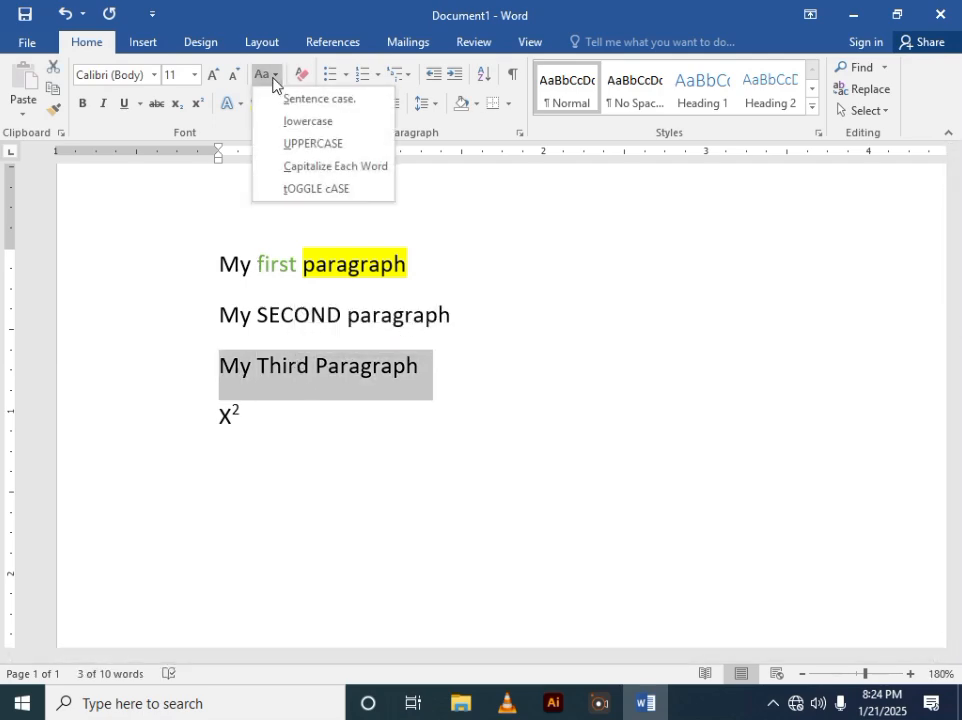
pyautogui.click(307, 191)
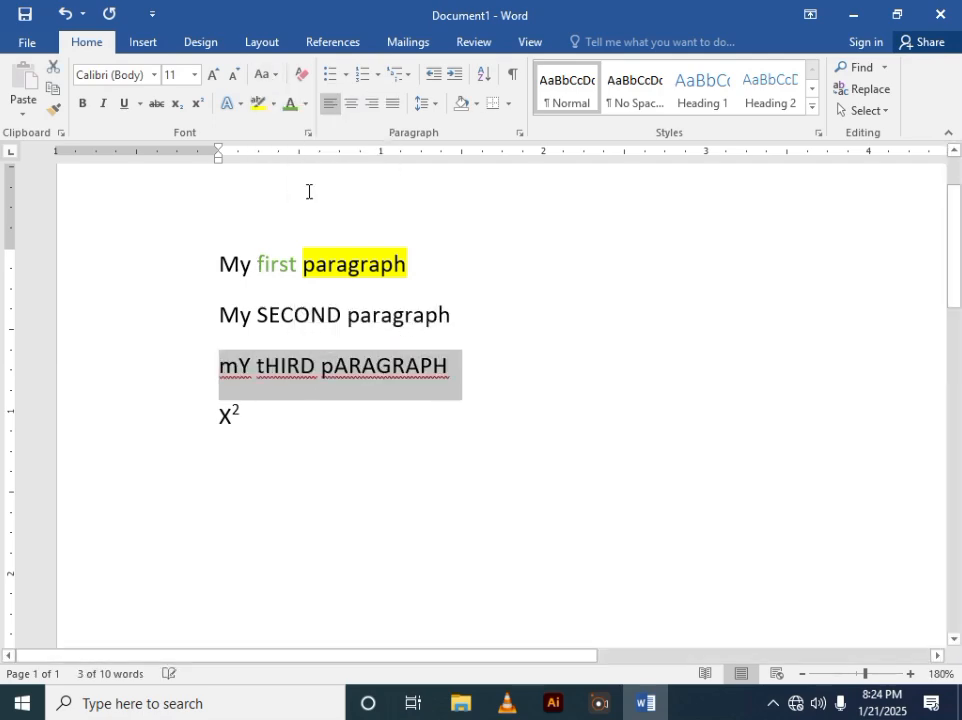
pyautogui.click(324, 398)
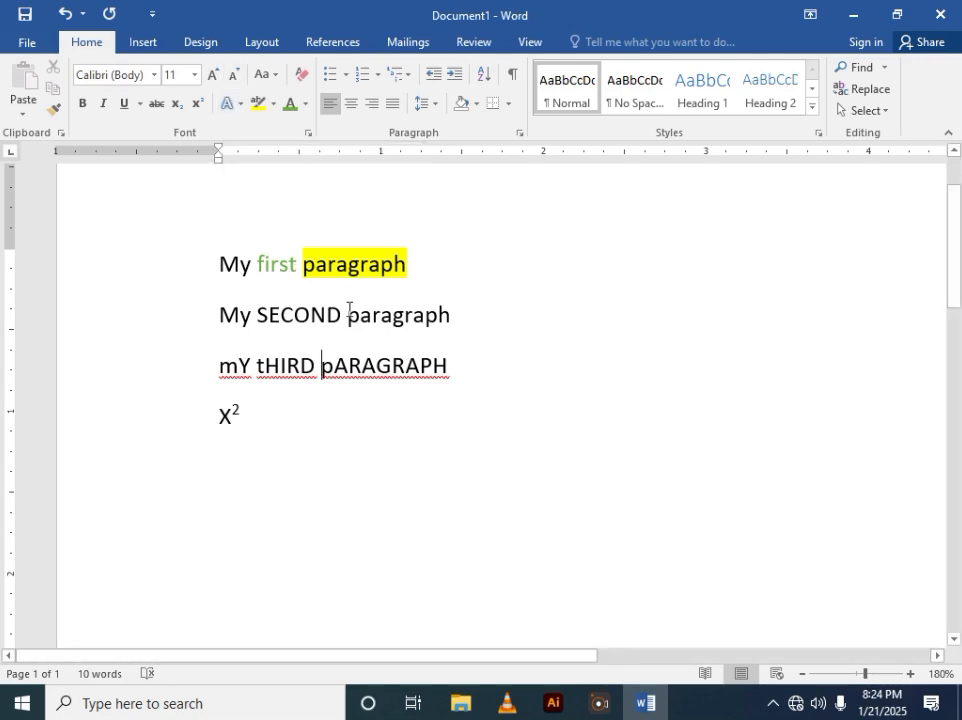
# Enlarge the word "paragraph" in the second paragraph to size 14, and reduce it stepwise back to 11.
pyautogui.moveTo(348, 310); pyautogui.dragTo(445, 321)
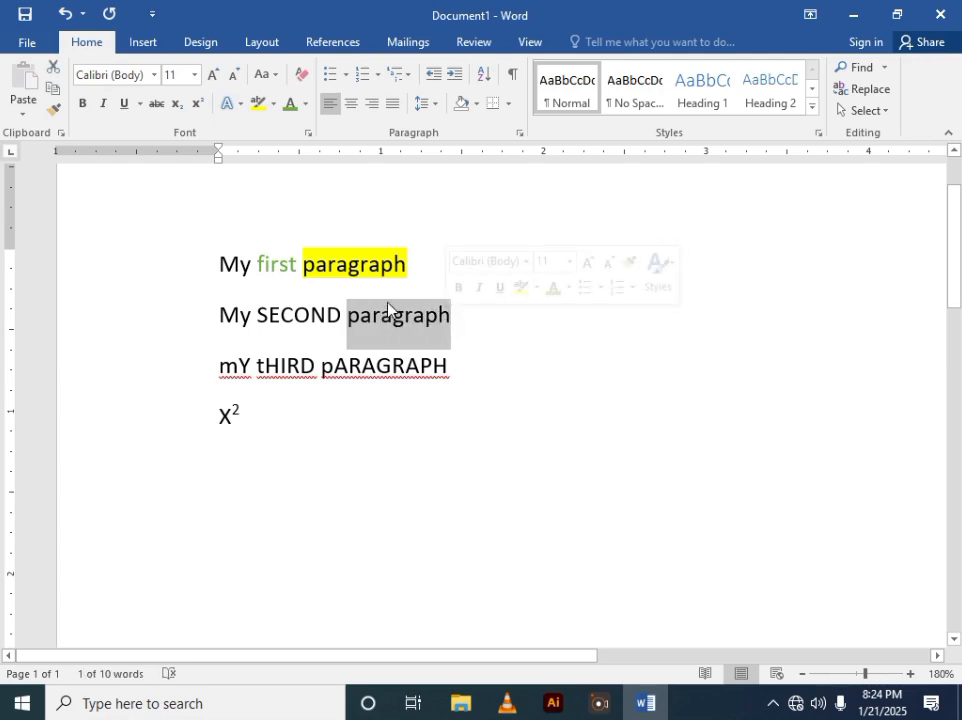
pyautogui.click(212, 75)
pyautogui.click(212, 75)
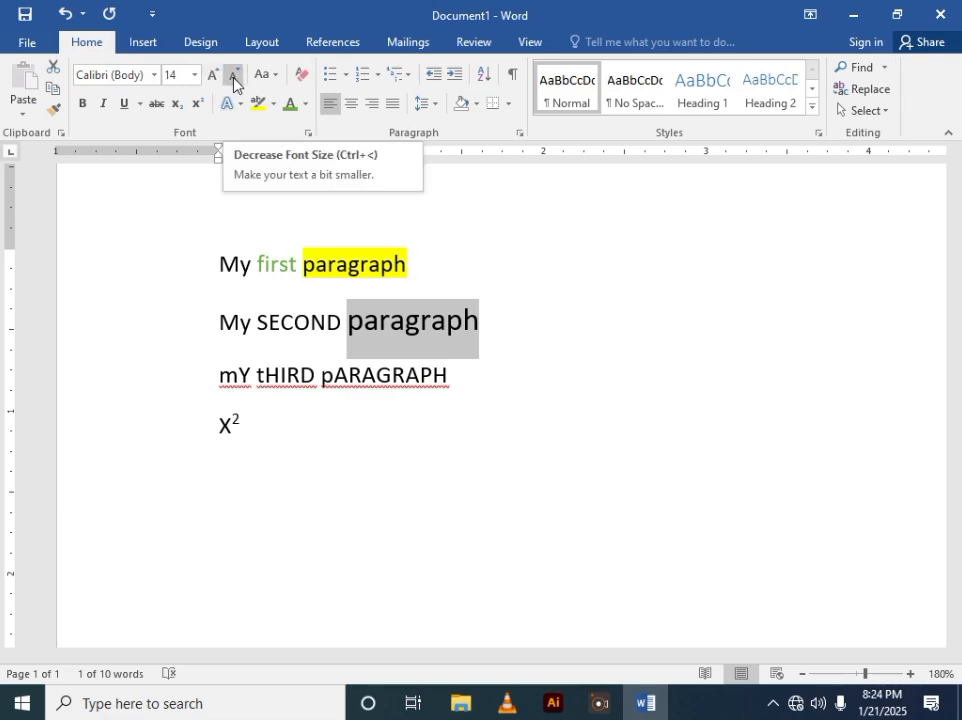
pyautogui.click(234, 76)
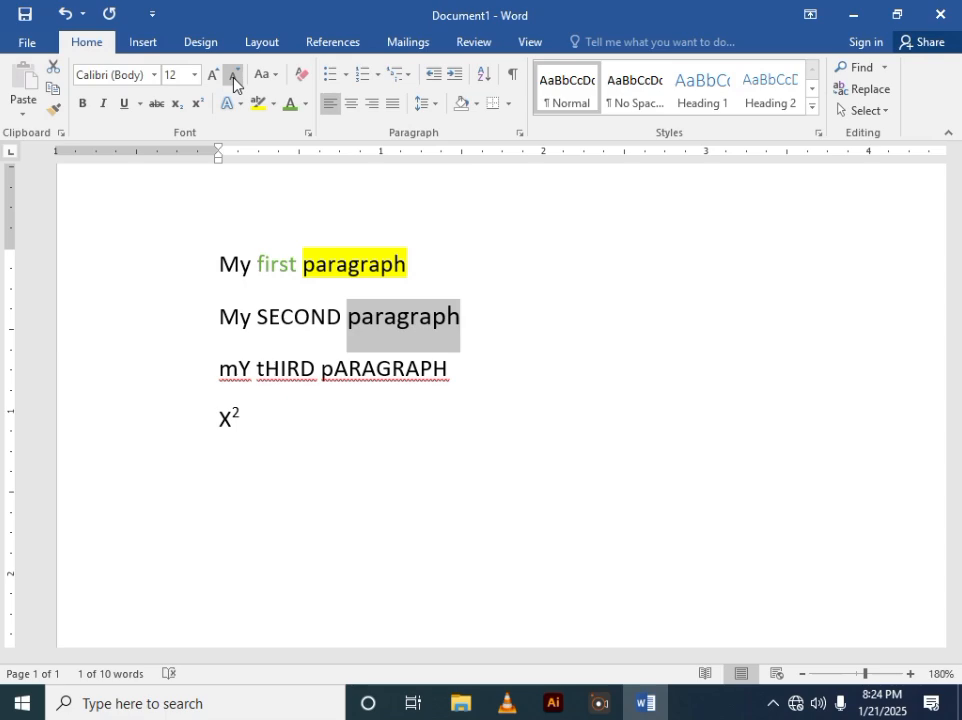
pyautogui.click(234, 78)
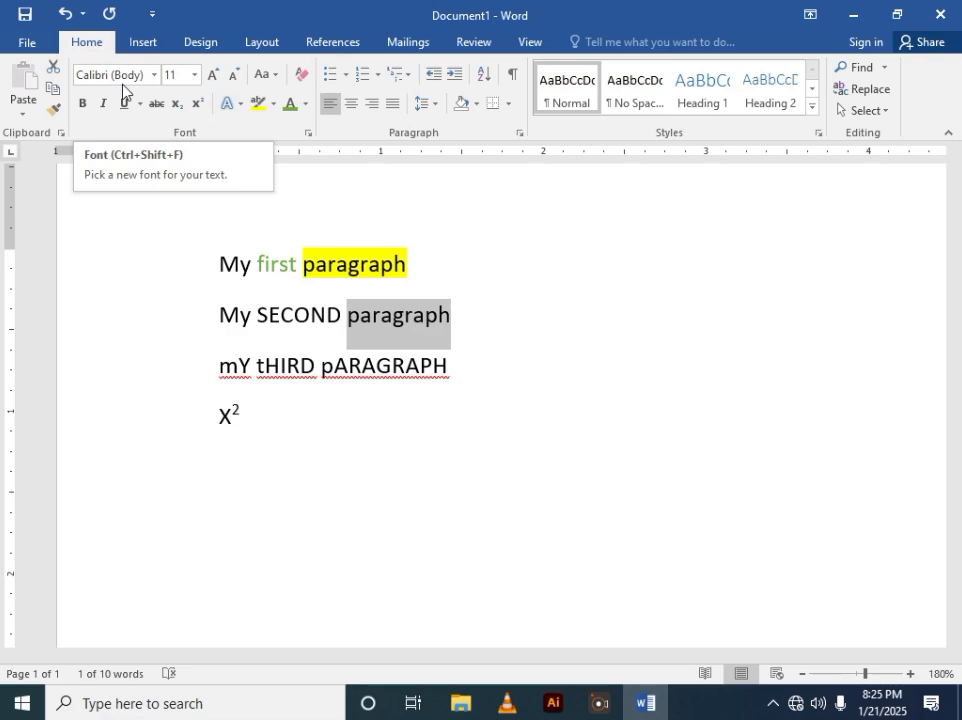
# Set the font of the word "paragraph" in the second paragraph to Arial Black.
pyautogui.click(376, 328)
pyautogui.doubleClick(376, 328)
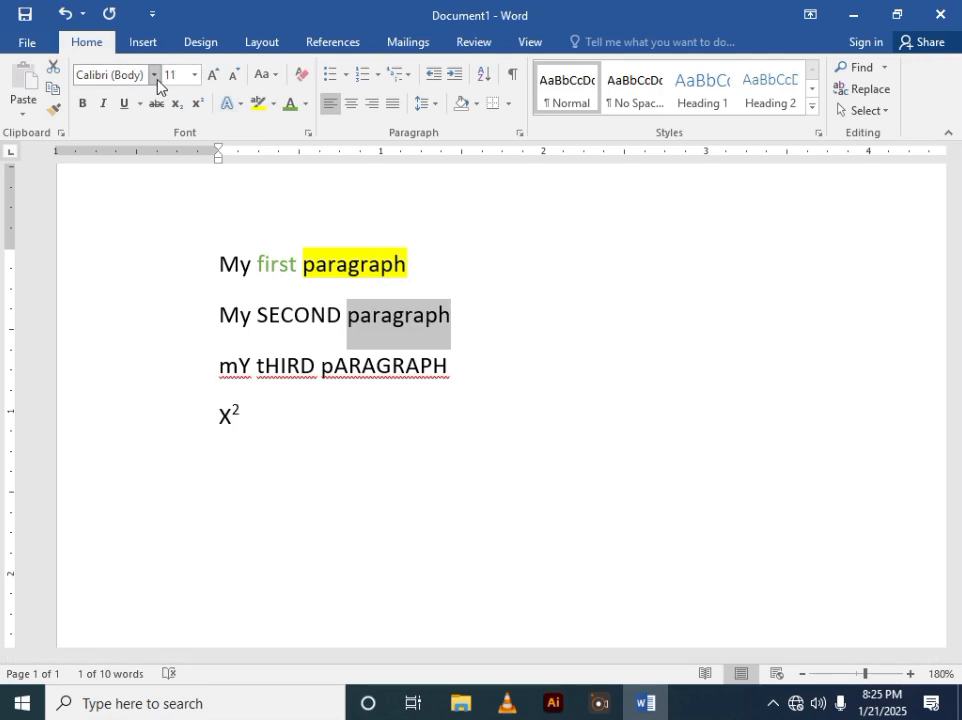
pyautogui.click(155, 76)
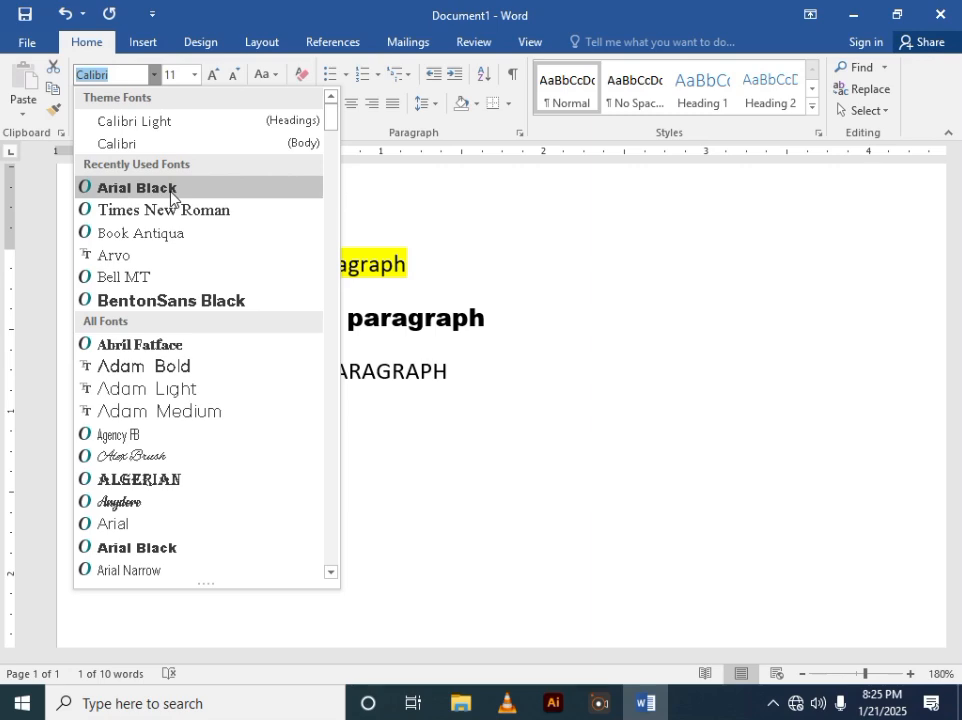
pyautogui.click(145, 193)
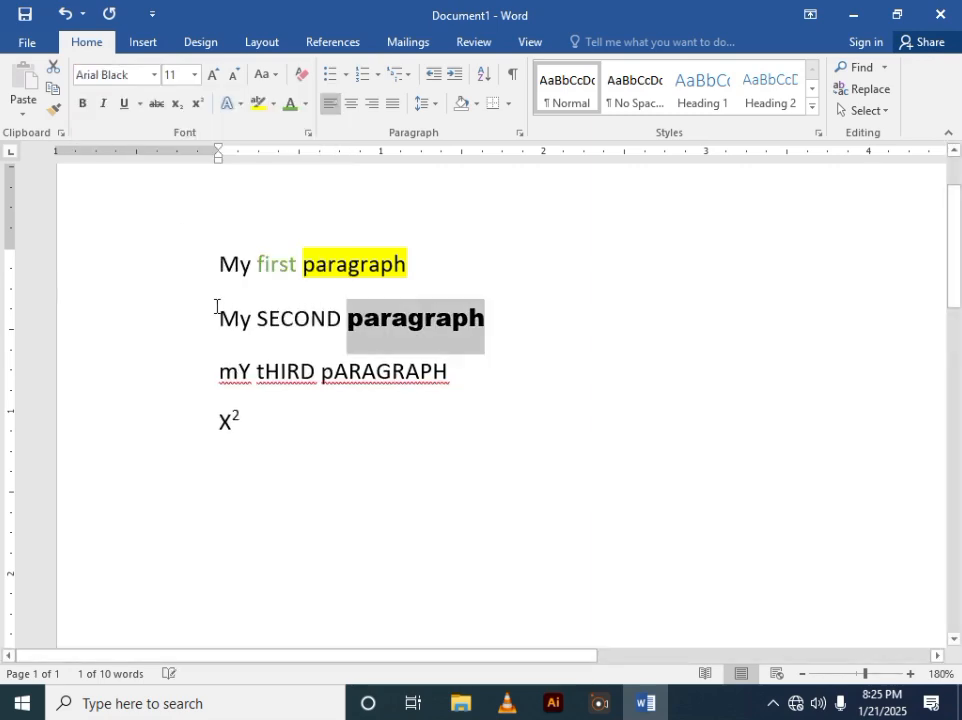
# Set the font of the word "SECOND" in the second paragraph to BentonSans Black and deselect it.
pyautogui.doubleClick(288, 318)
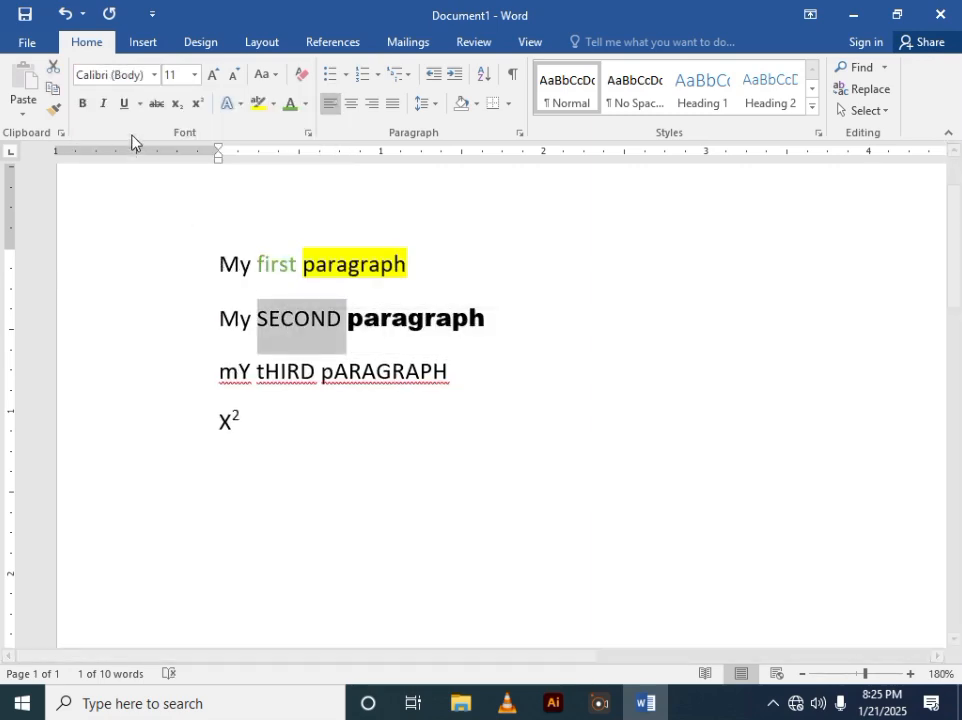
pyautogui.click(154, 75)
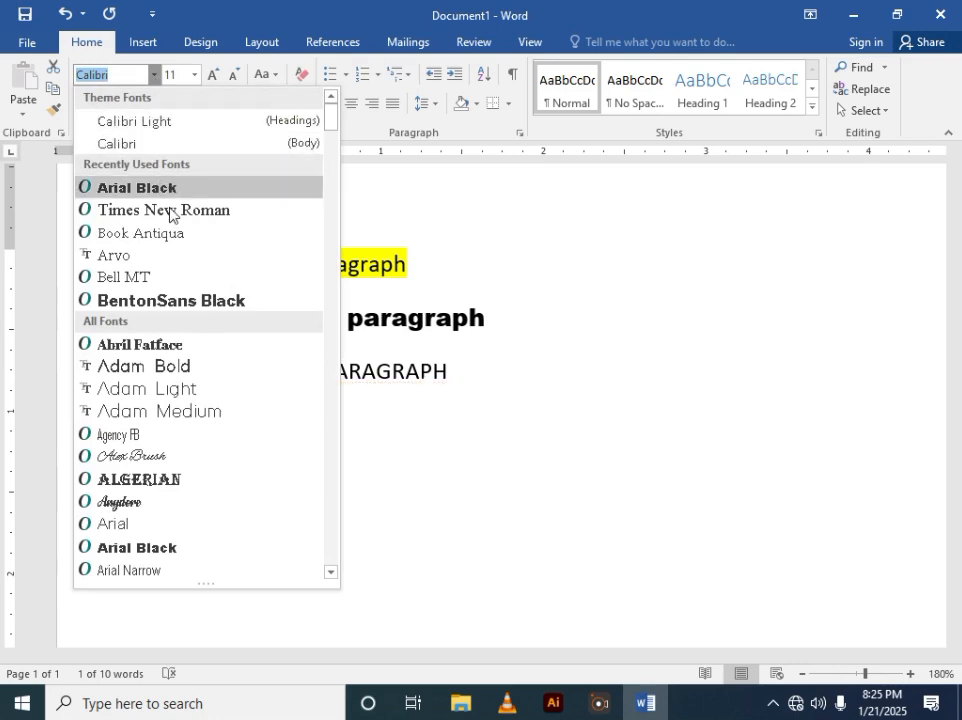
pyautogui.click(180, 301)
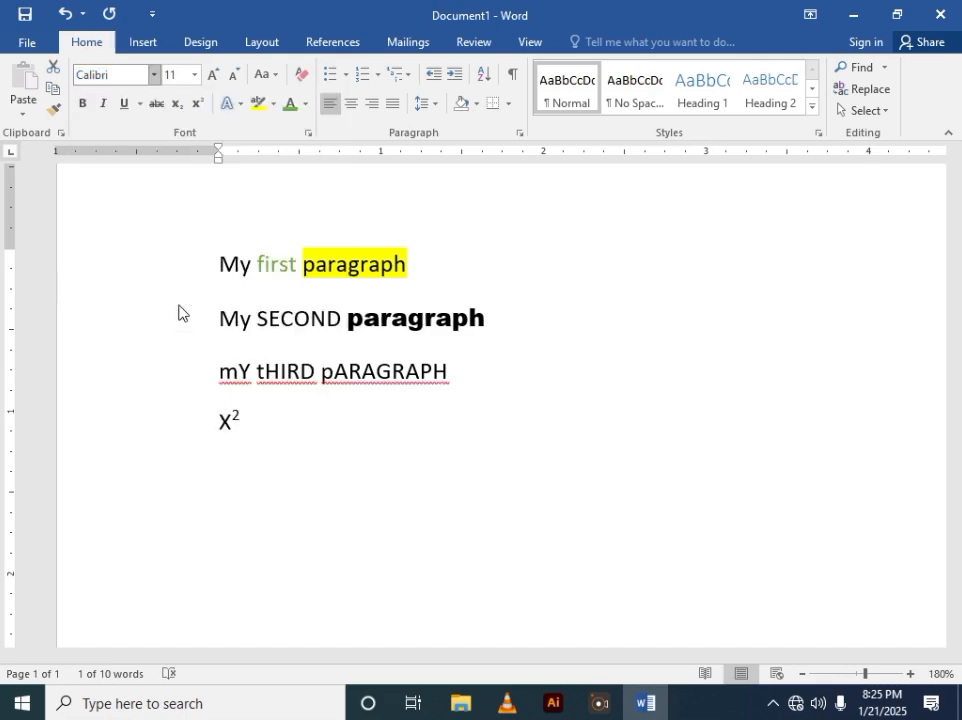
pyautogui.click(345, 372)
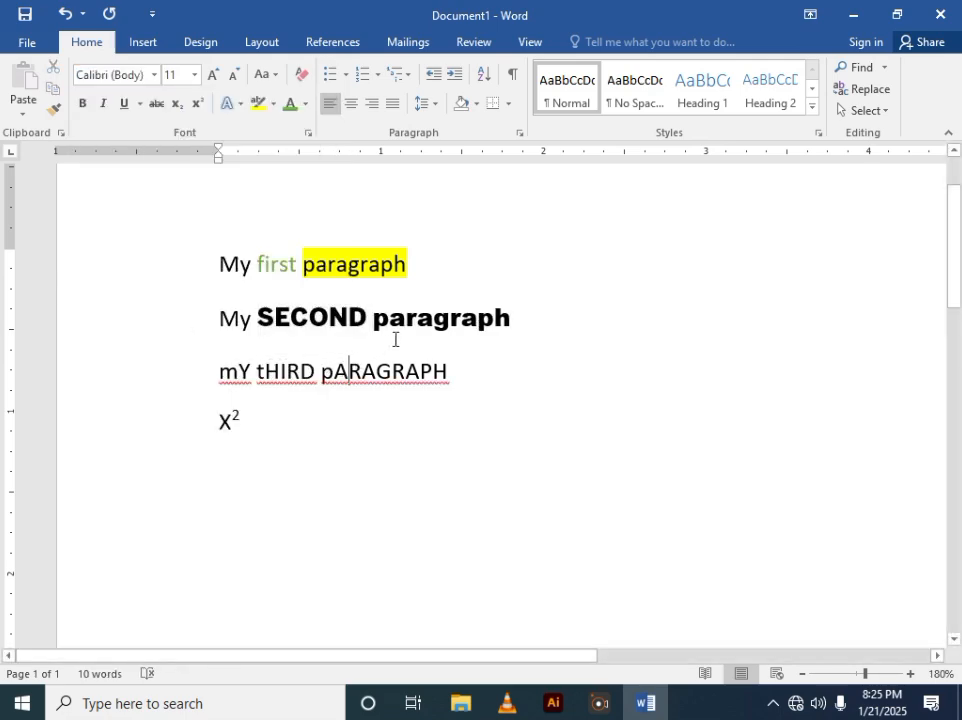
pyautogui.click(316, 365)
pyautogui.press('Right')
pyautogui.press('Right')
# Try Adam Bold on the word "SECOND" in the second paragraph, replace it with Algerian, and deselect the word.
pyautogui.doubleClick(285, 313)
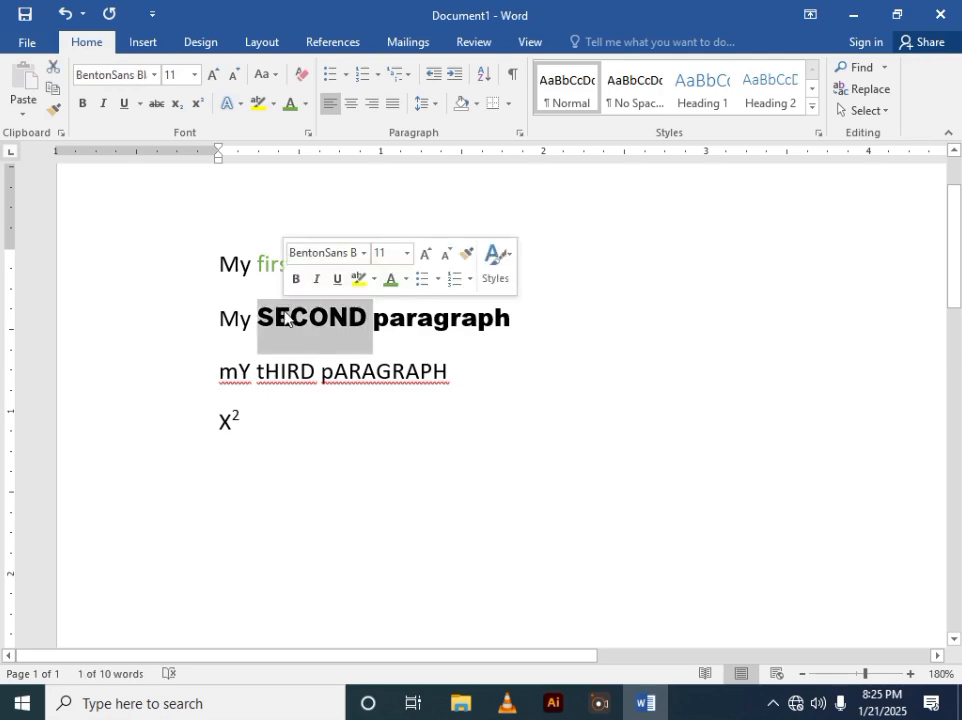
pyautogui.click(155, 76)
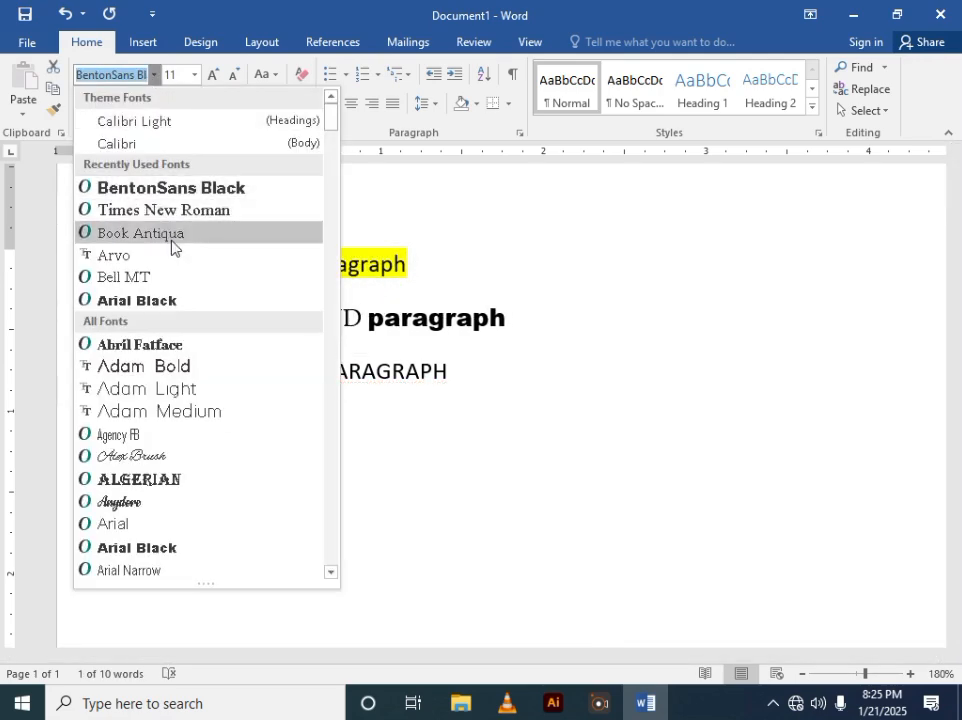
pyautogui.click(133, 368)
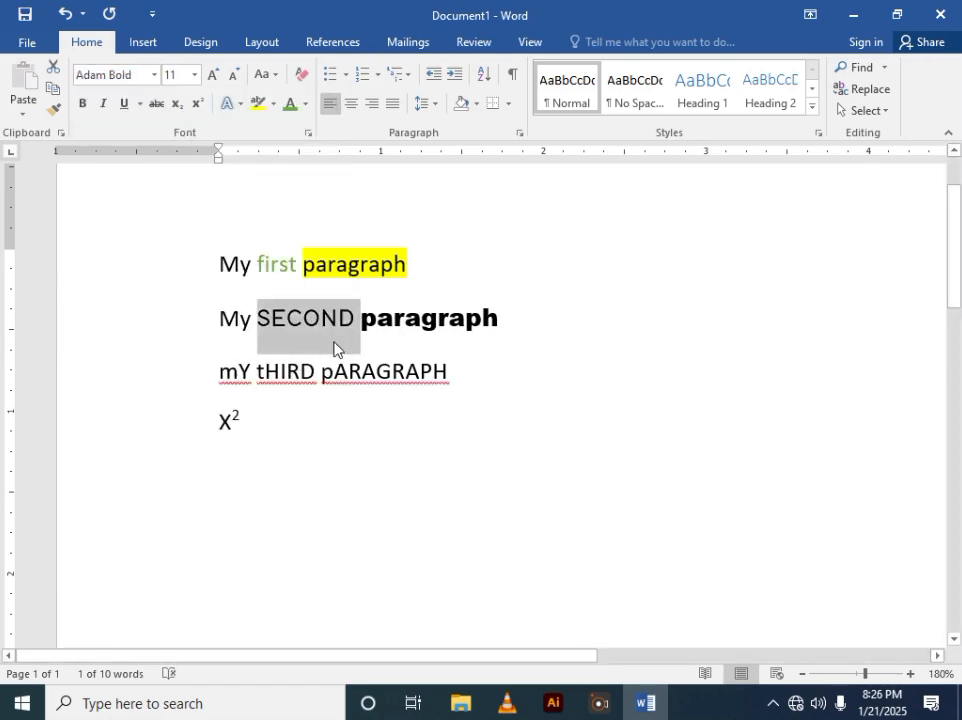
pyautogui.click(154, 75)
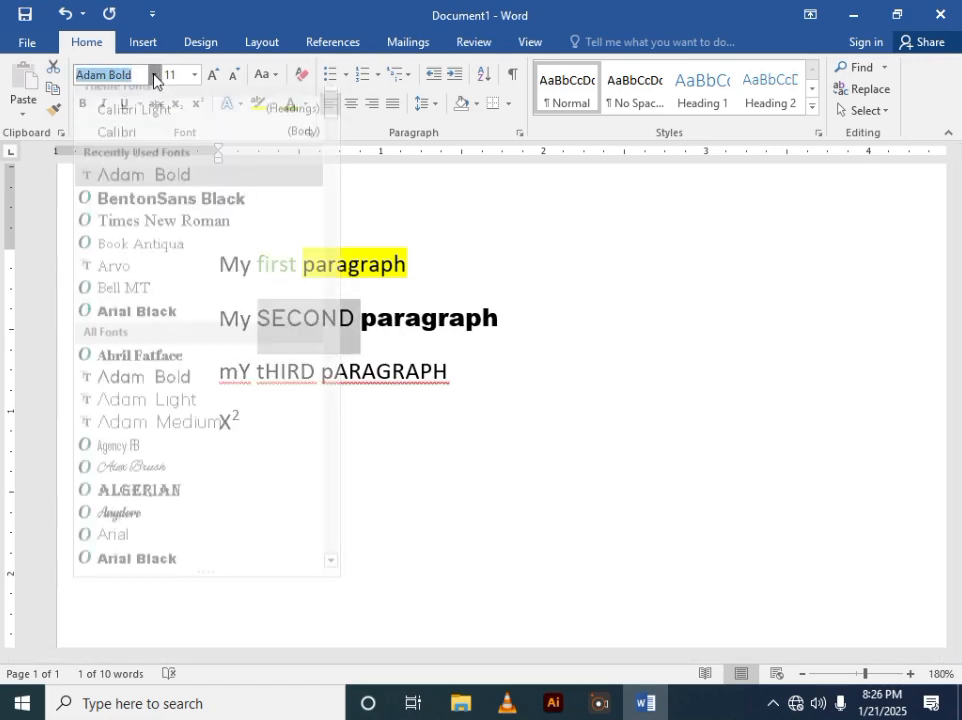
pyautogui.click(161, 507)
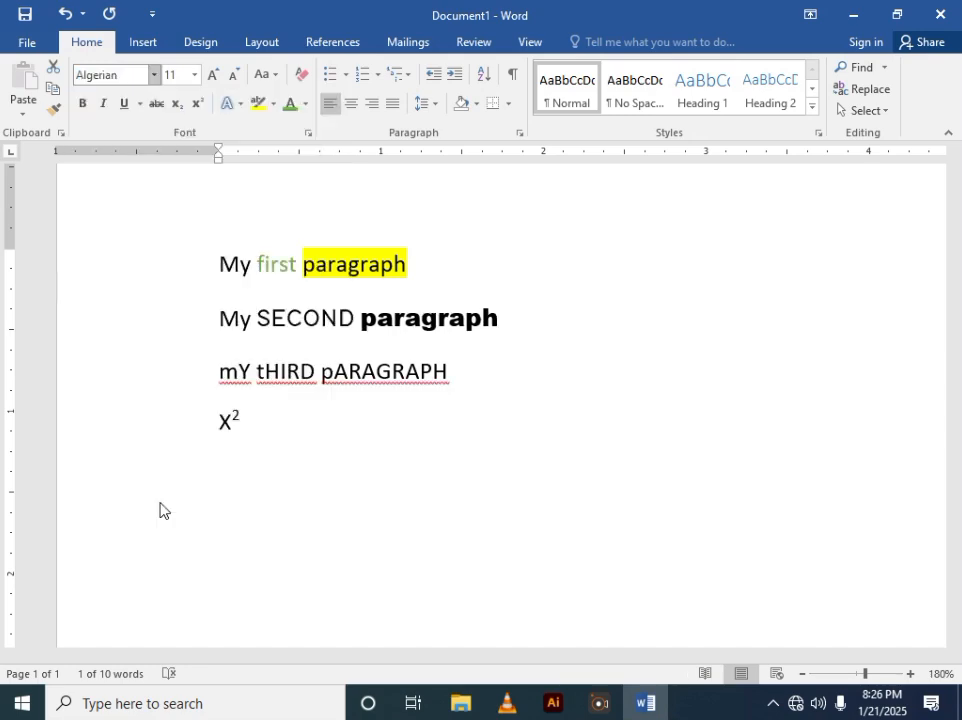
pyautogui.click(352, 318)
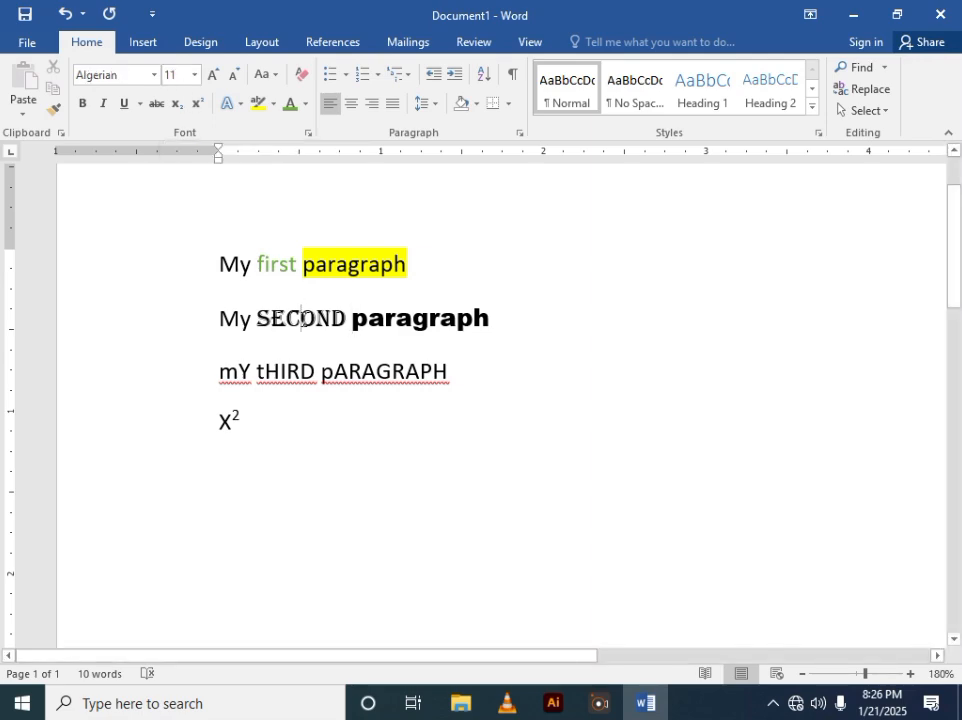
# Select the word "SECOND" and view the available font sizes, closing the list without choosing one.
pyautogui.doubleClick(300, 318)
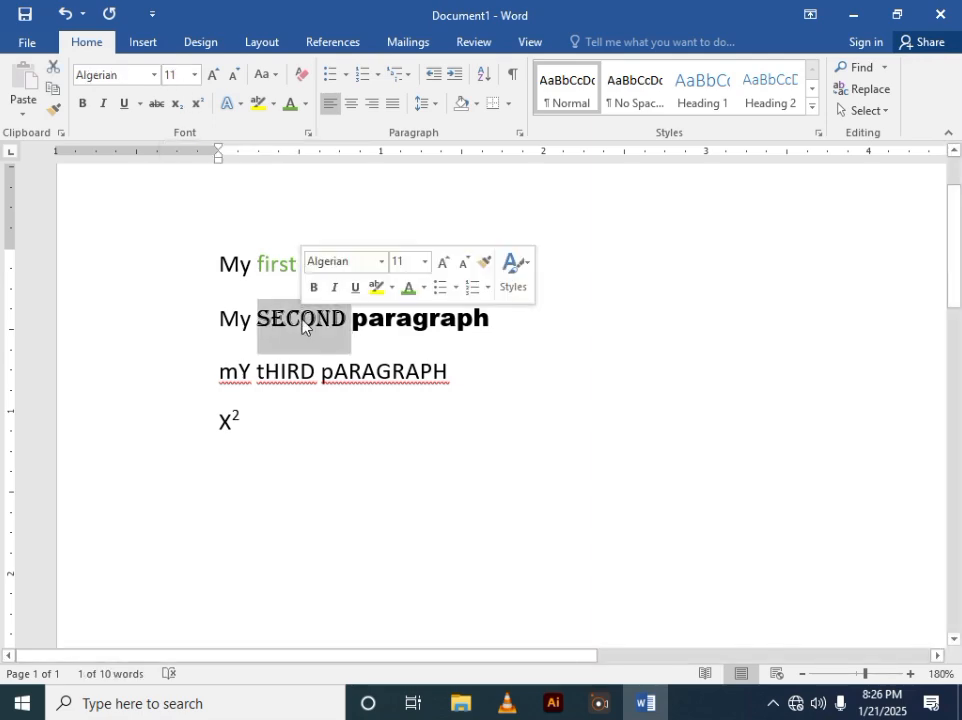
pyautogui.click(195, 81)
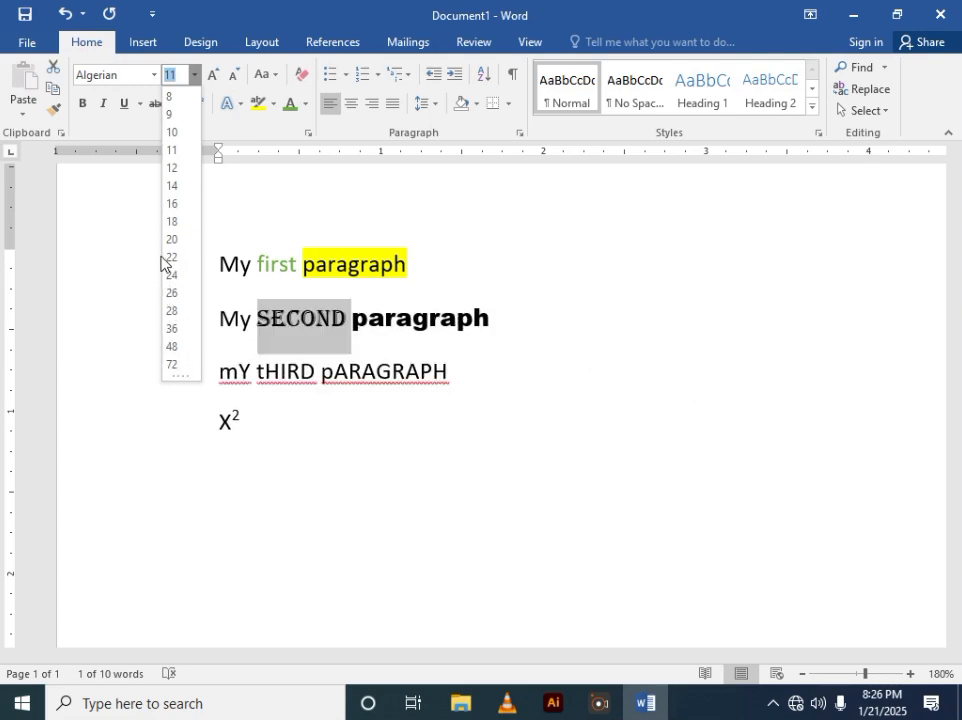
pyautogui.click(110, 197)
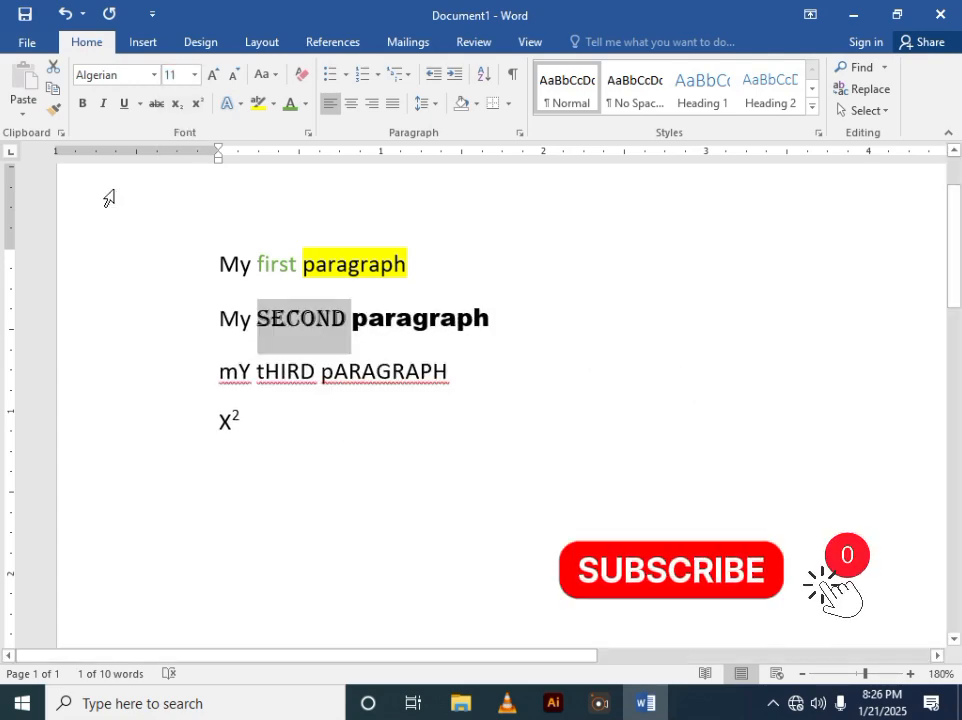